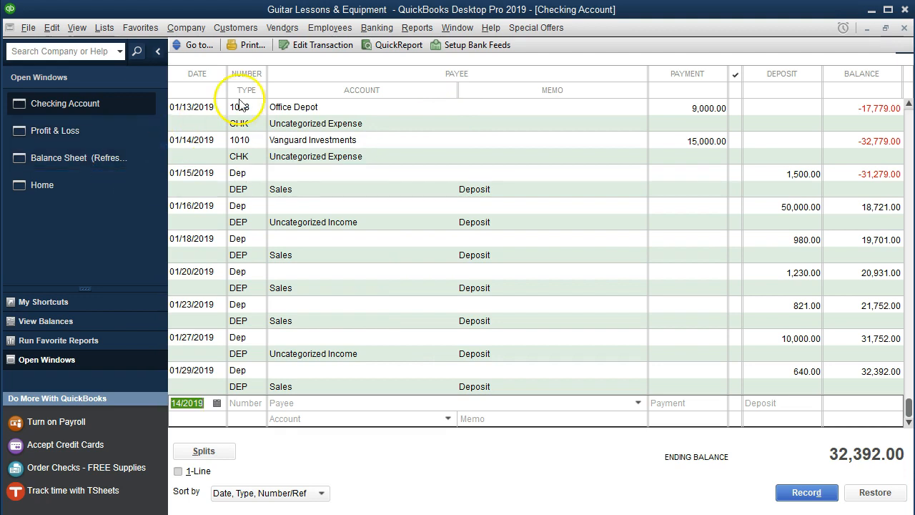
pyautogui.click(415, 28)
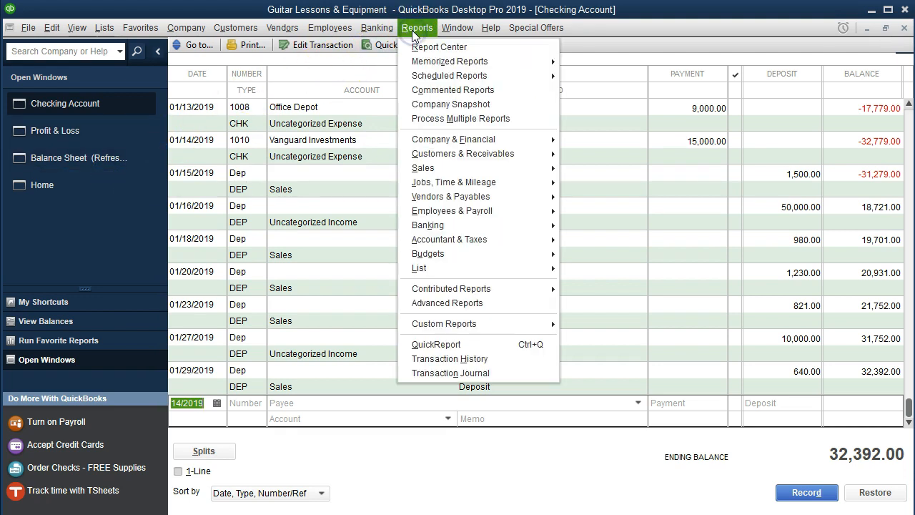
pyautogui.moveTo(438, 142)
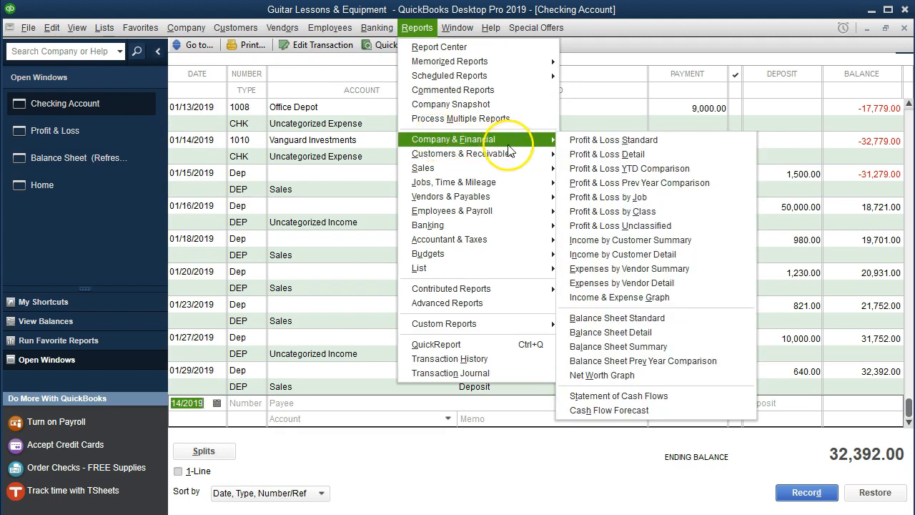
pyautogui.click(131, 211)
pyautogui.click(107, 167)
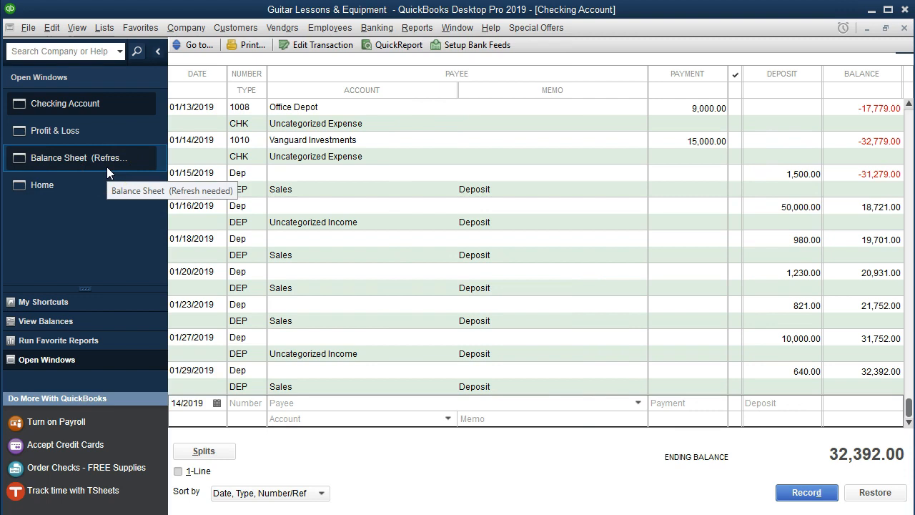
pyautogui.click(82, 189)
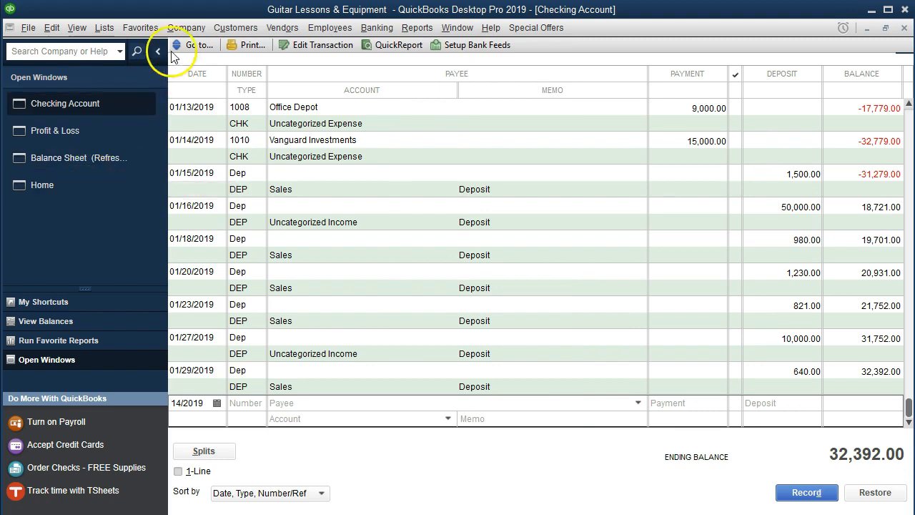
pyautogui.click(186, 28)
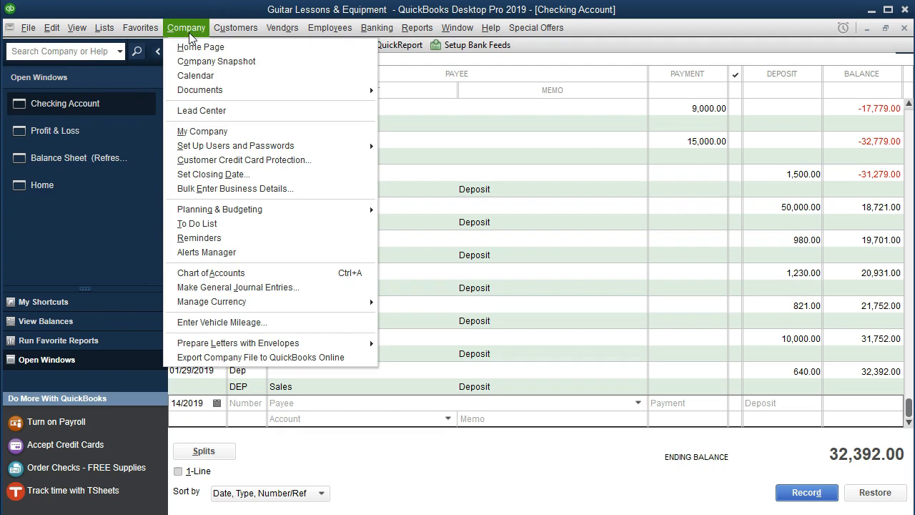
pyautogui.click(188, 29)
pyautogui.click(143, 156)
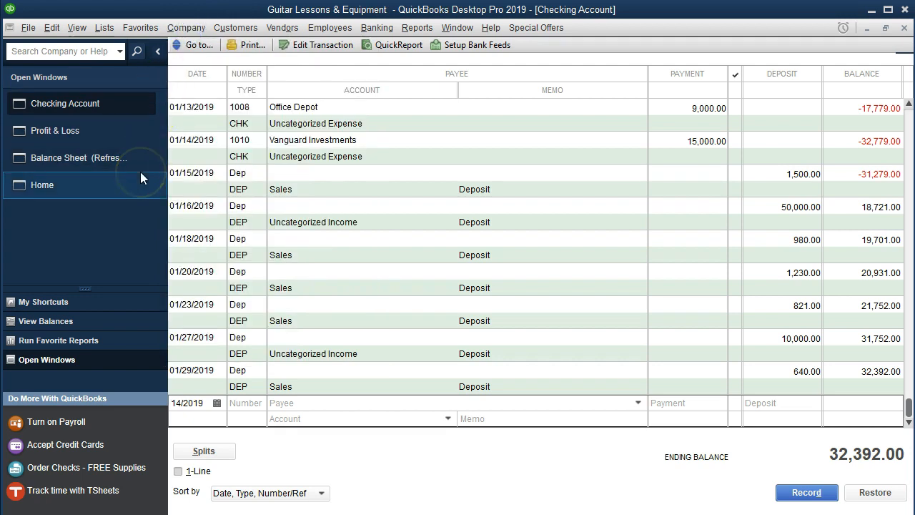
pyautogui.click(77, 28)
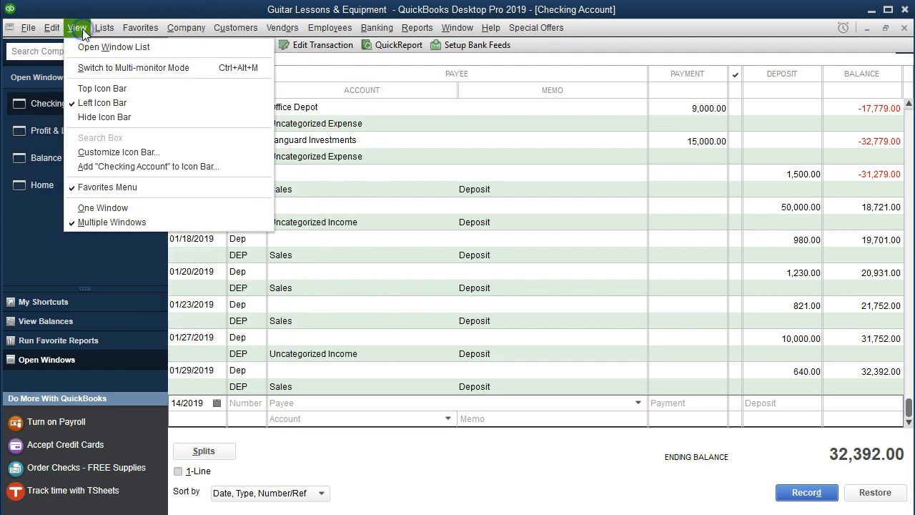
pyautogui.click(166, 47)
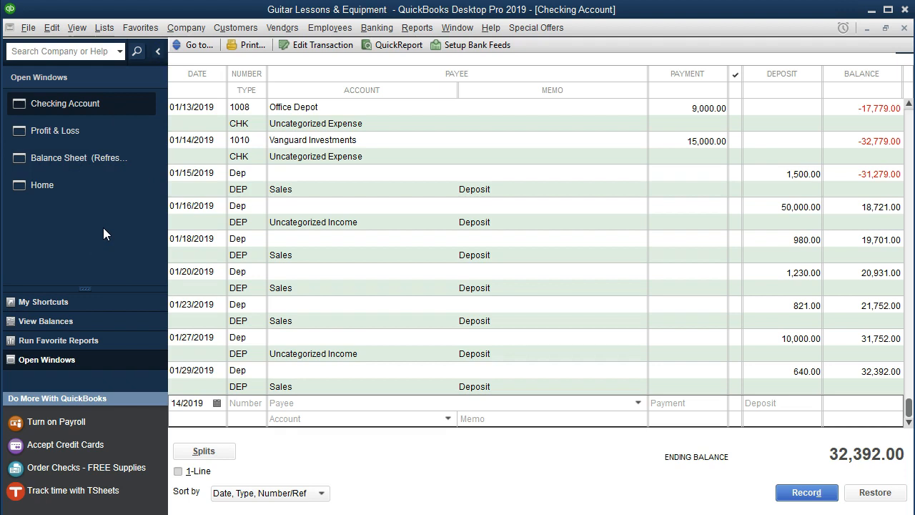
# Check the bank statement PDF for the next check, and start a QuickBooks checking register entry dated 01/15/2019 with check number 1011.
pyautogui.click(511, 514)
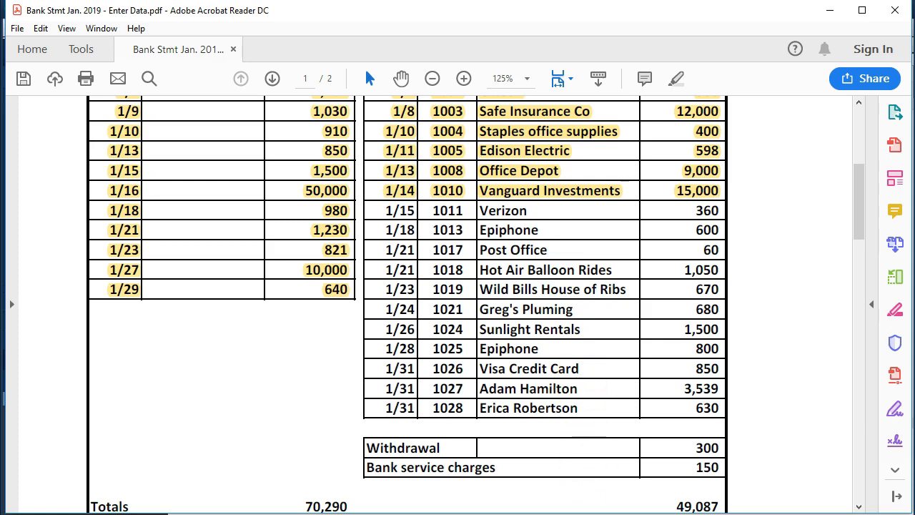
pyautogui.click(206, 405)
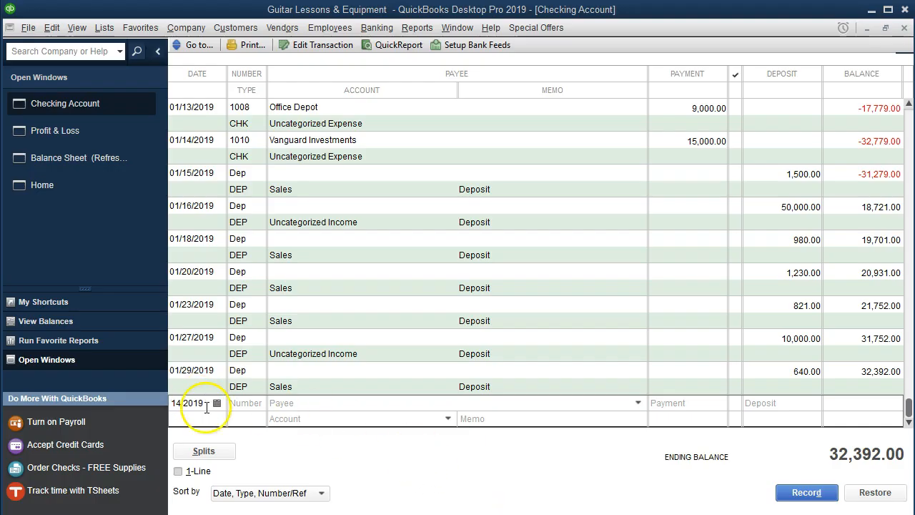
pyautogui.doubleClick(205, 404)
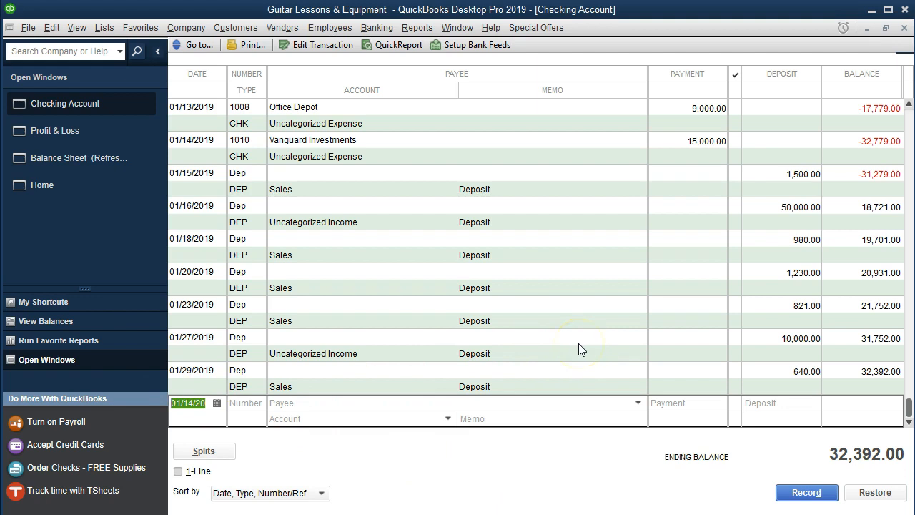
pyautogui.press('+')
pyautogui.press('Tab')
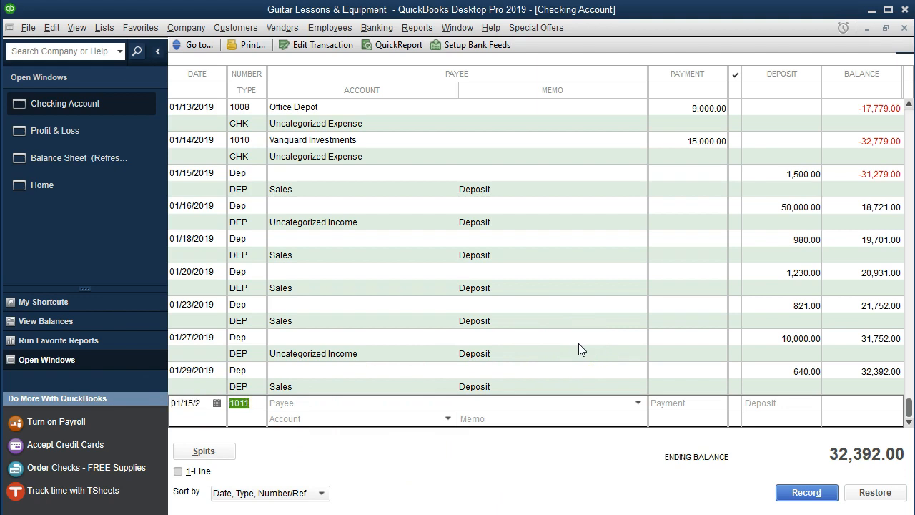
pyautogui.press('Tab')
# Enter Verizon as the payee of check 1011 and quick-add it to the name list as a vendor.
pyautogui.write('verizon')
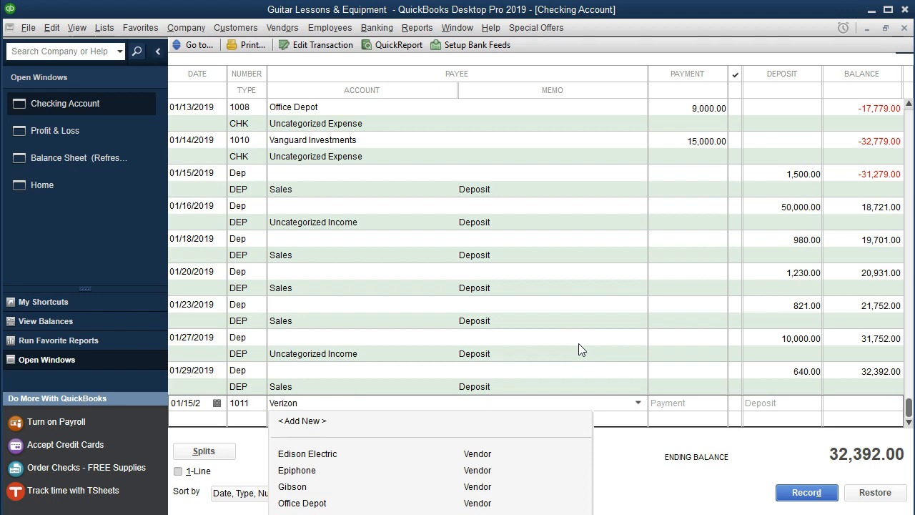
pyautogui.press('Tab')
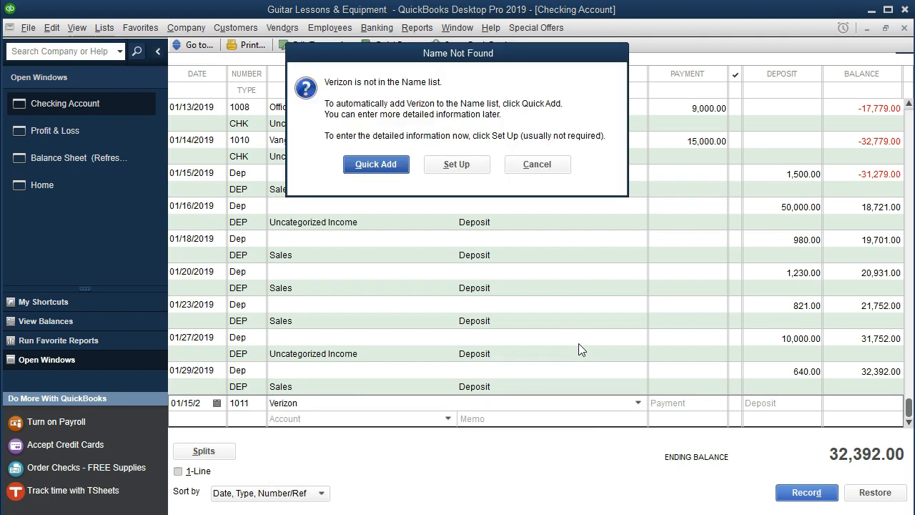
pyautogui.click(363, 165)
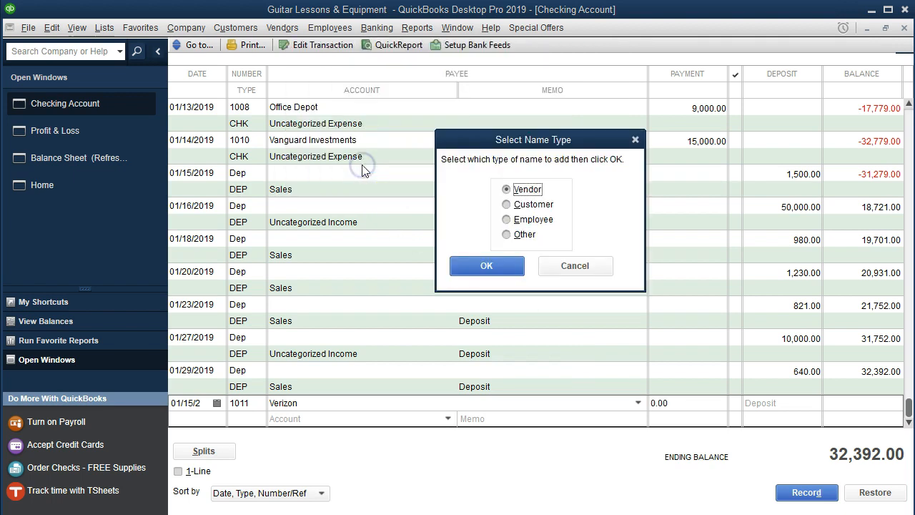
pyautogui.click(473, 266)
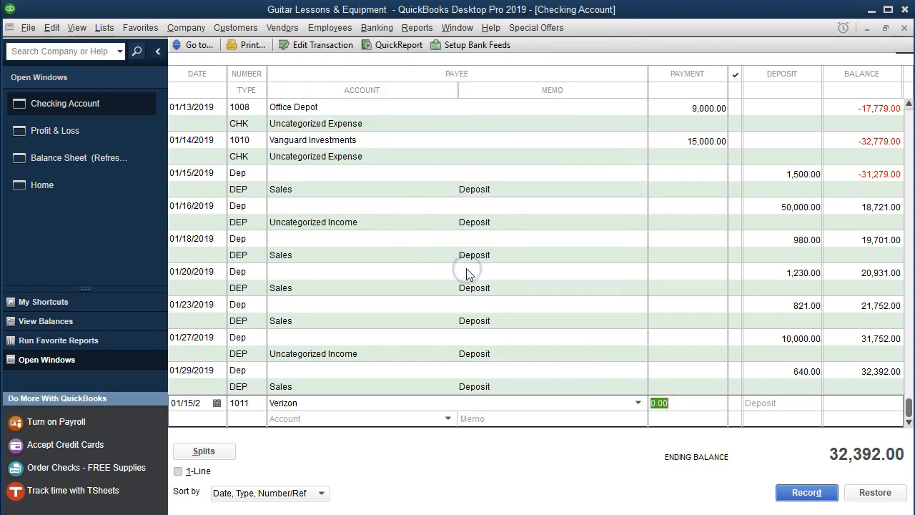
# Set the Verizon payment to 360, assign it to Telephone Expense, and record the check.
pyautogui.write('360')
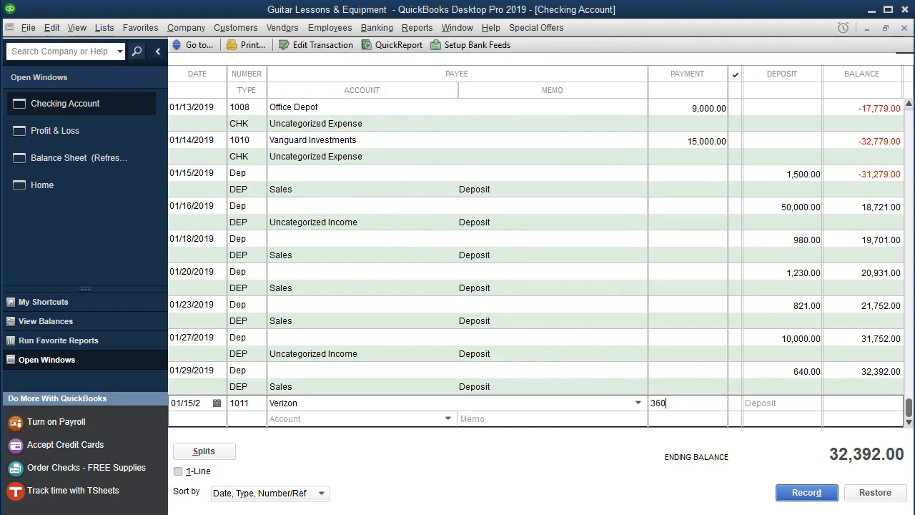
pyautogui.press('Tab')
pyautogui.click(449, 418)
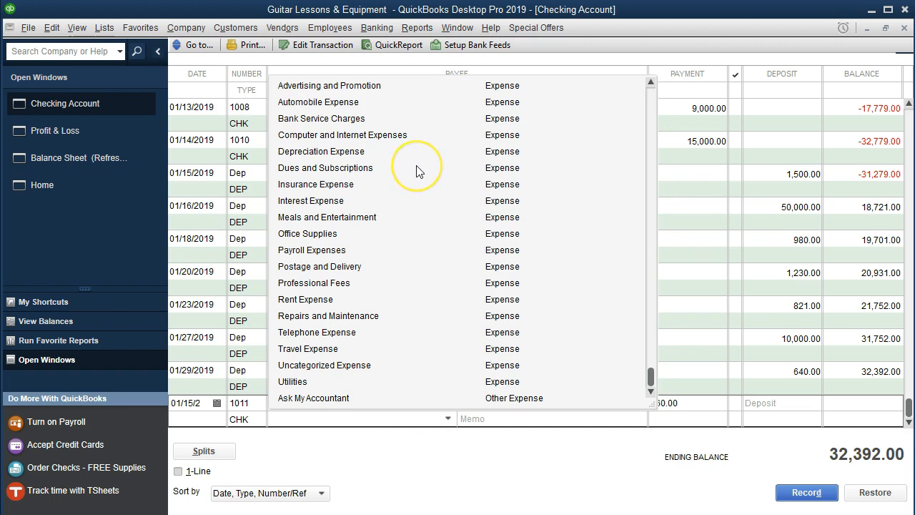
pyautogui.click(359, 337)
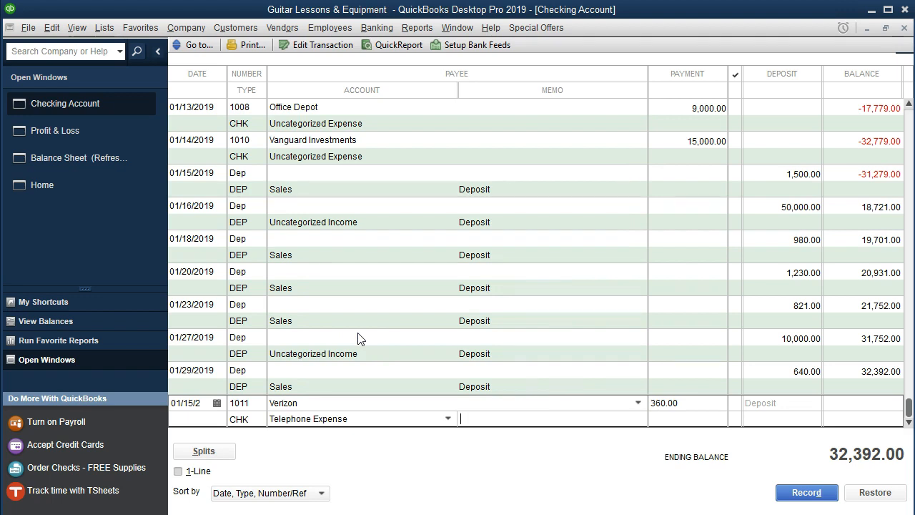
pyautogui.press('Return')
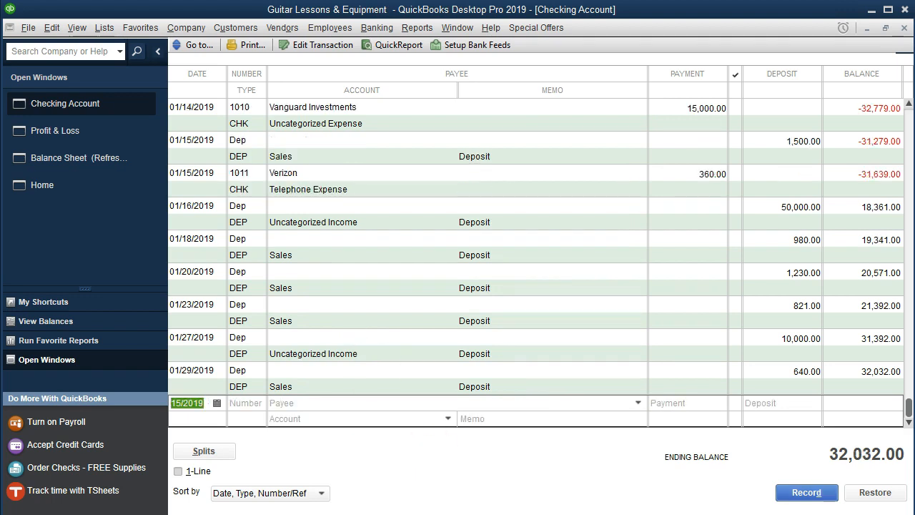
# Switch to the bank statement in Adobe Acrobat Reader and highlight the 1/15 Verizon row, from the date through the amount.
pyautogui.hotkey('alt', 'Tab')
pyautogui.moveTo(386, 211); pyautogui.dragTo(470, 209)
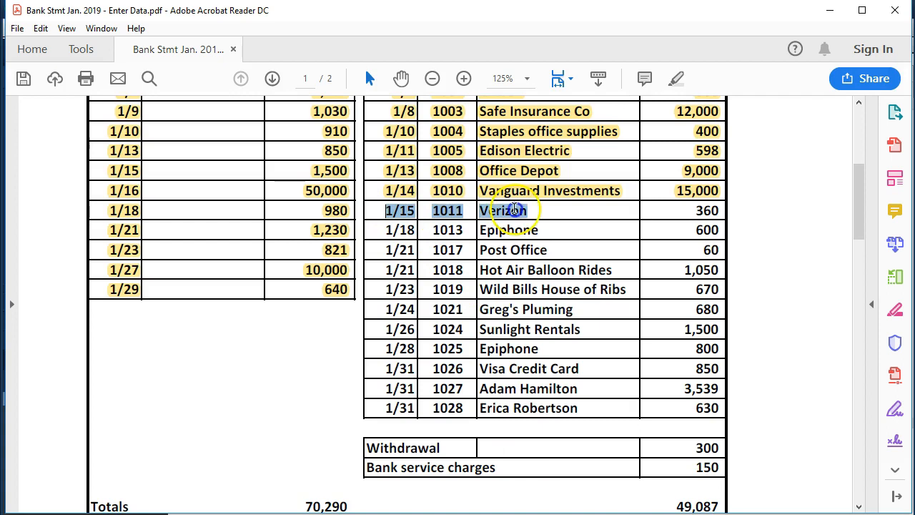
pyautogui.moveTo(695, 208); pyautogui.dragTo(714, 209)
pyautogui.rightClick(715, 210)
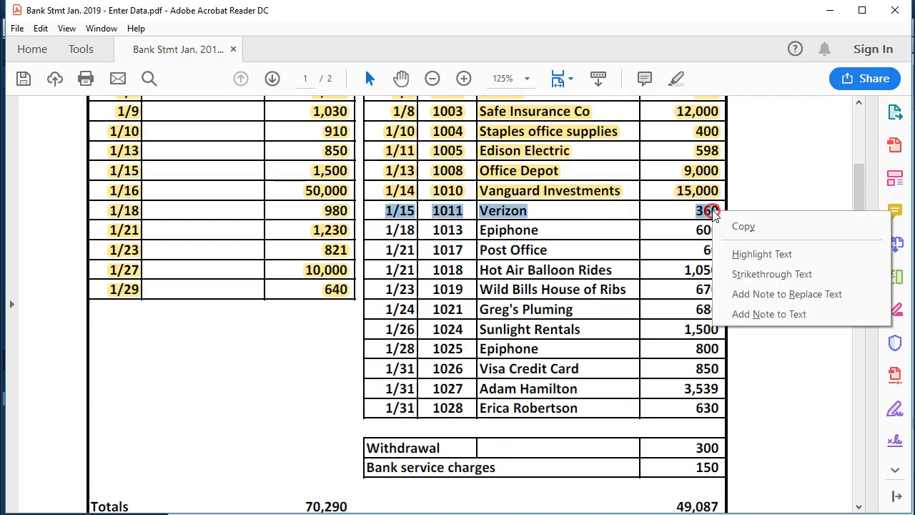
pyautogui.click(747, 255)
pyautogui.click(557, 230)
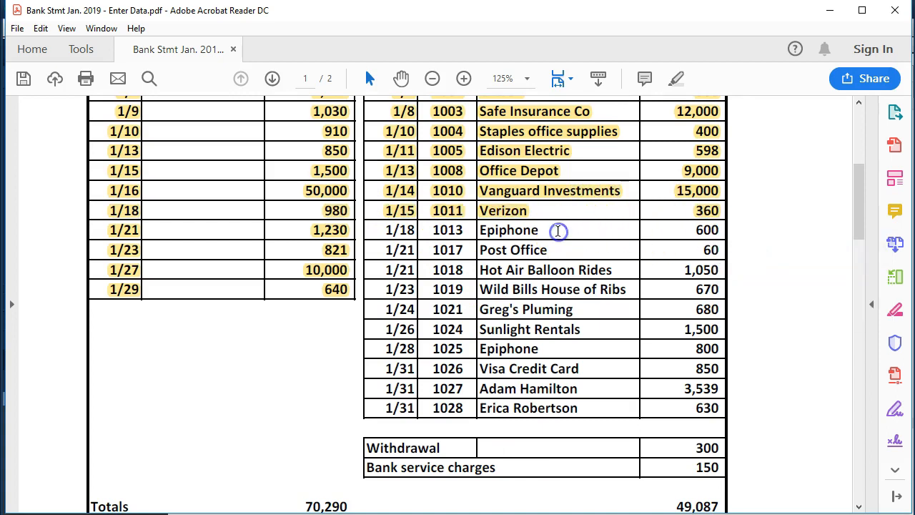
# Consult the next check on the statement, and in QuickBooks start an entry dated 01/18/2019, number 1013, with payee Epiphone.
pyautogui.scroll(2, 557, 230)
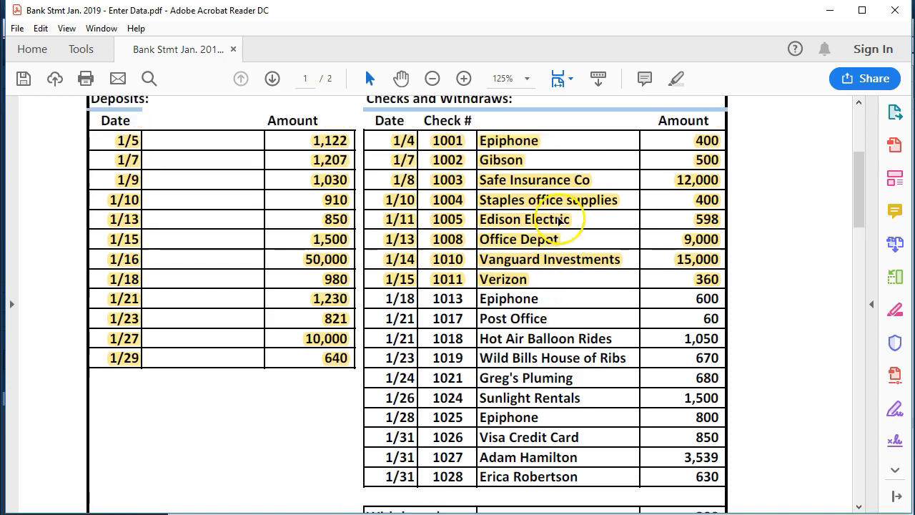
pyautogui.click(560, 299)
pyautogui.scroll(-1, 560, 298)
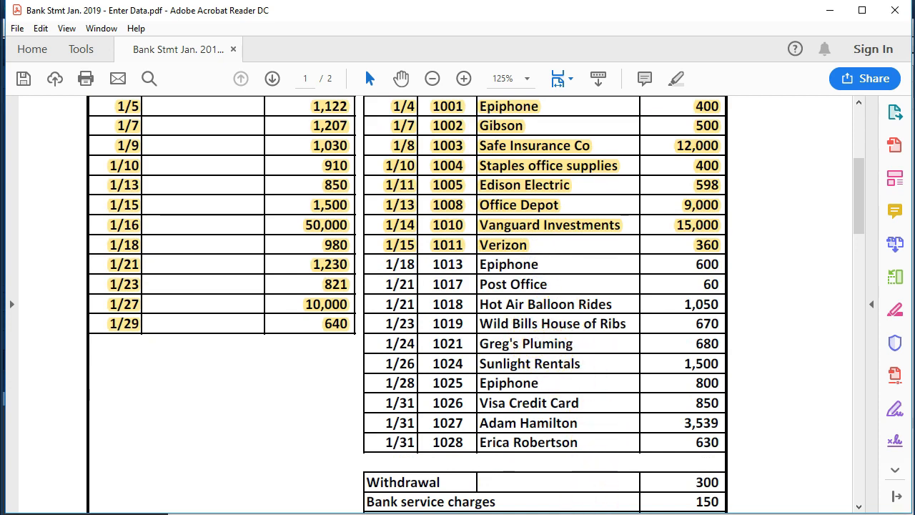
pyautogui.click(572, 493)
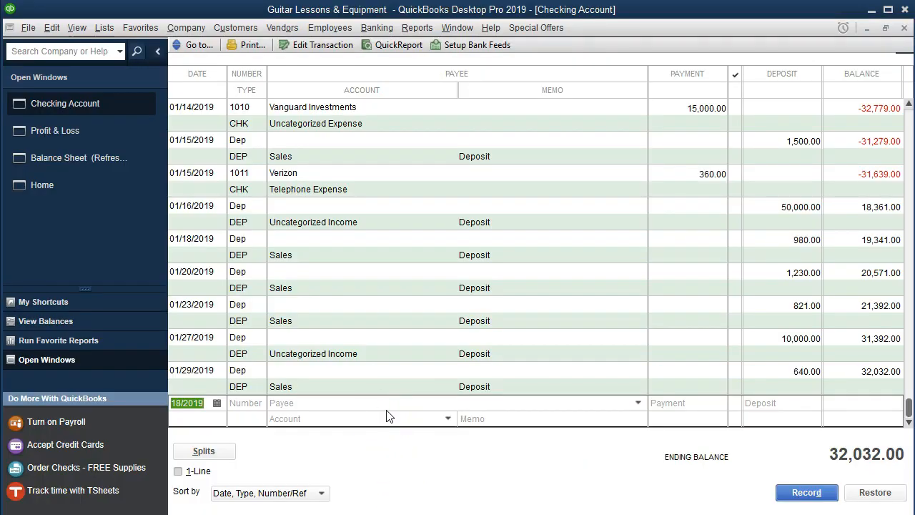
pyautogui.press('Tab')
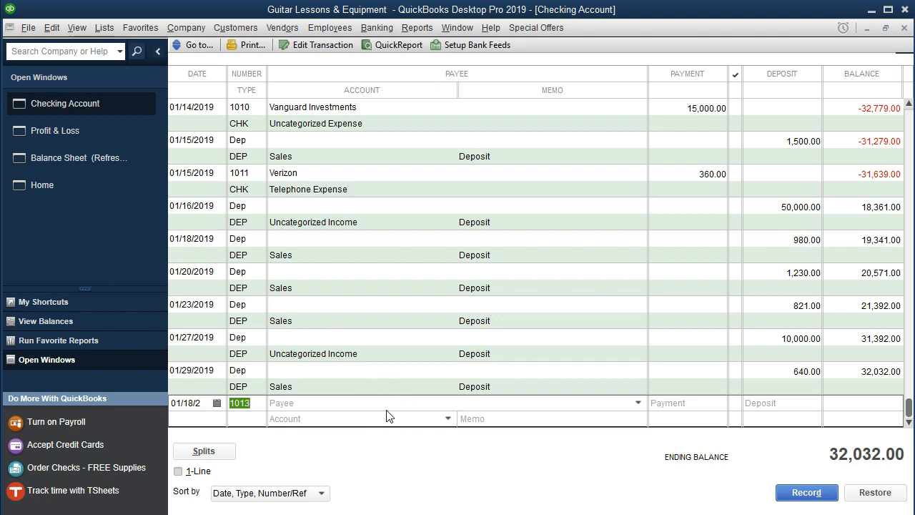
pyautogui.press('Tab')
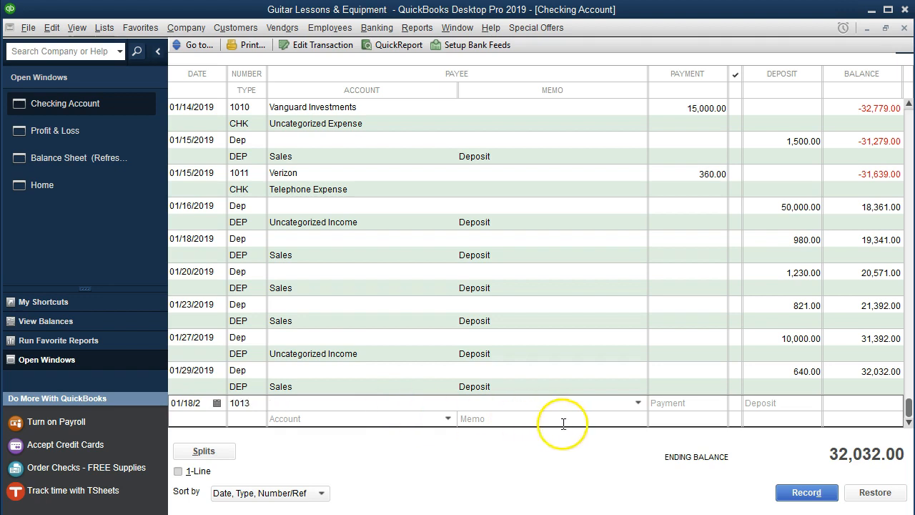
pyautogui.click(638, 405)
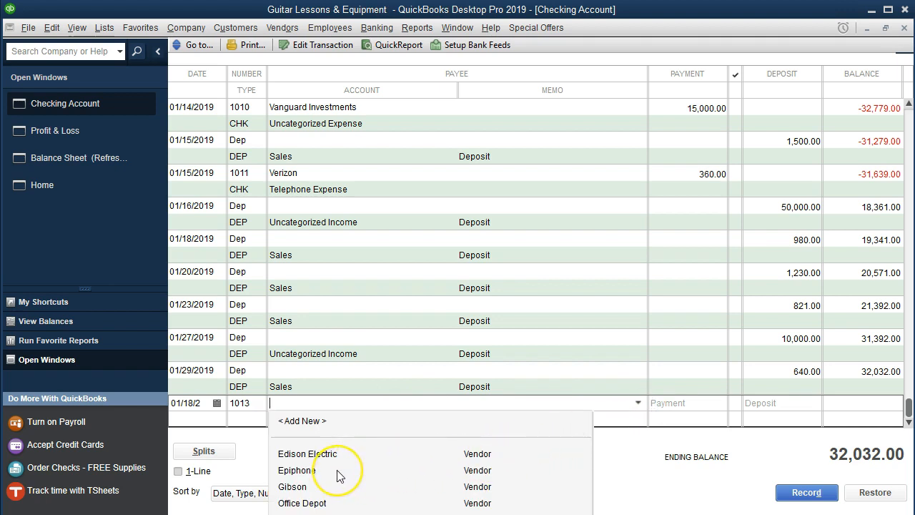
pyautogui.write('Epiphone')
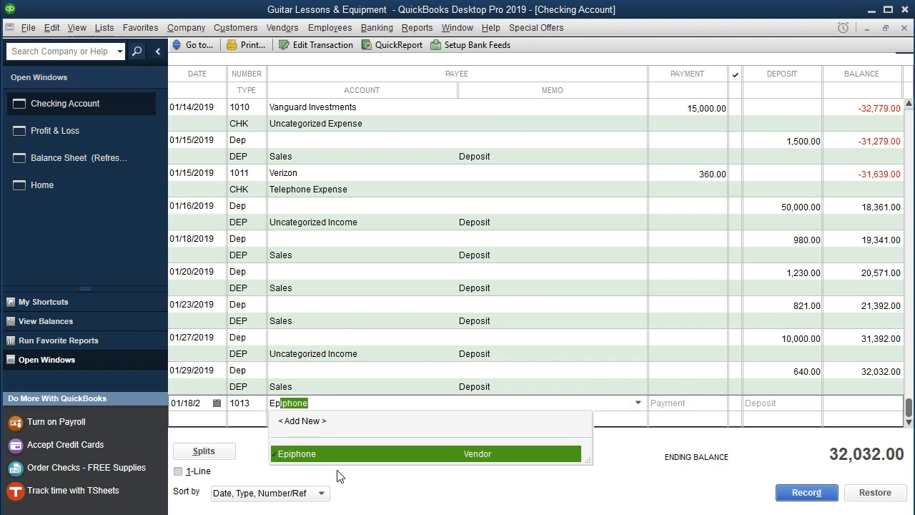
pyautogui.press('Tab')
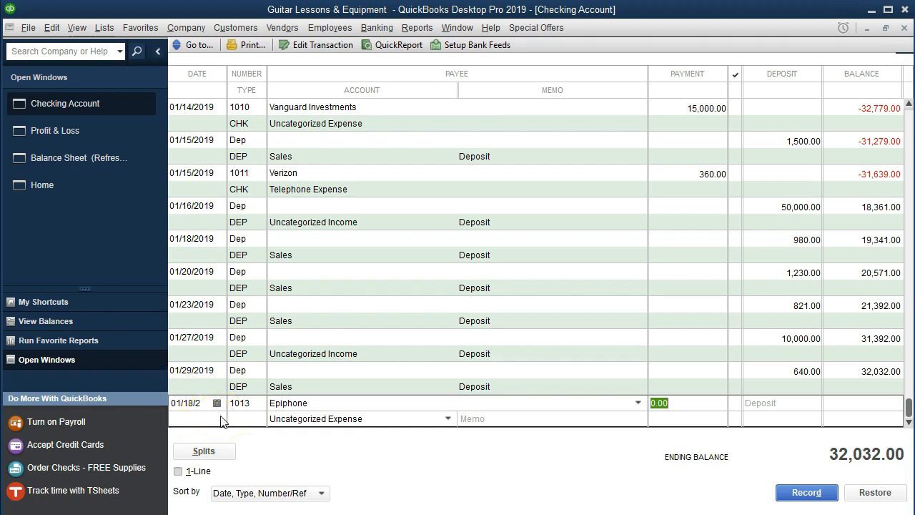
# Review the General preferences for automatically recalling account or transaction information, and close the preferences.
pyautogui.click(58, 30)
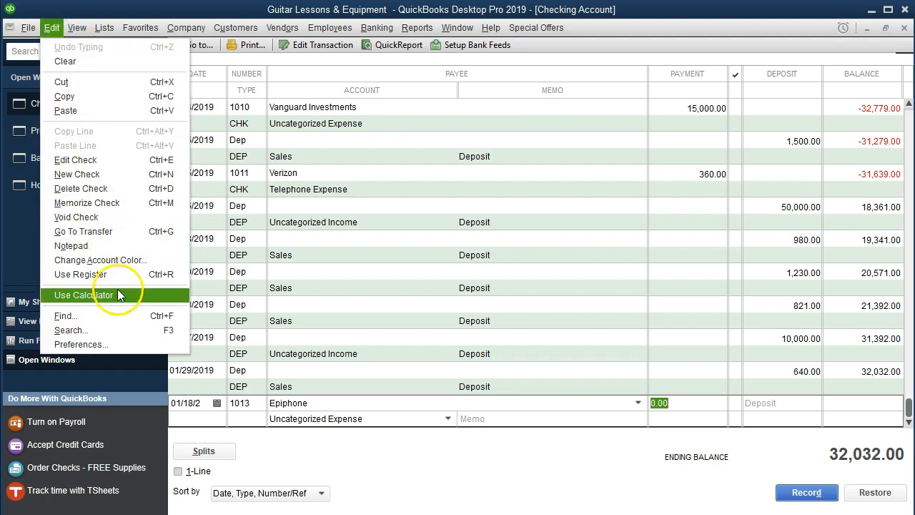
pyautogui.click(110, 346)
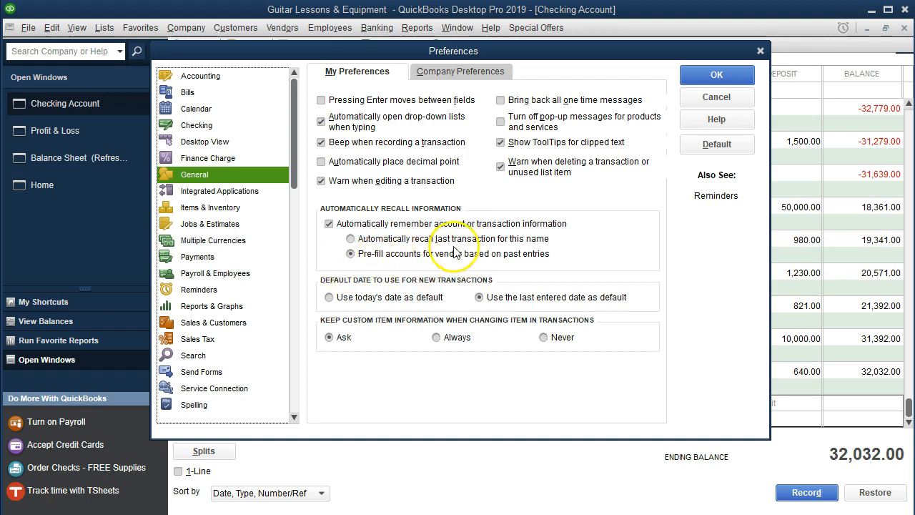
pyautogui.click(760, 51)
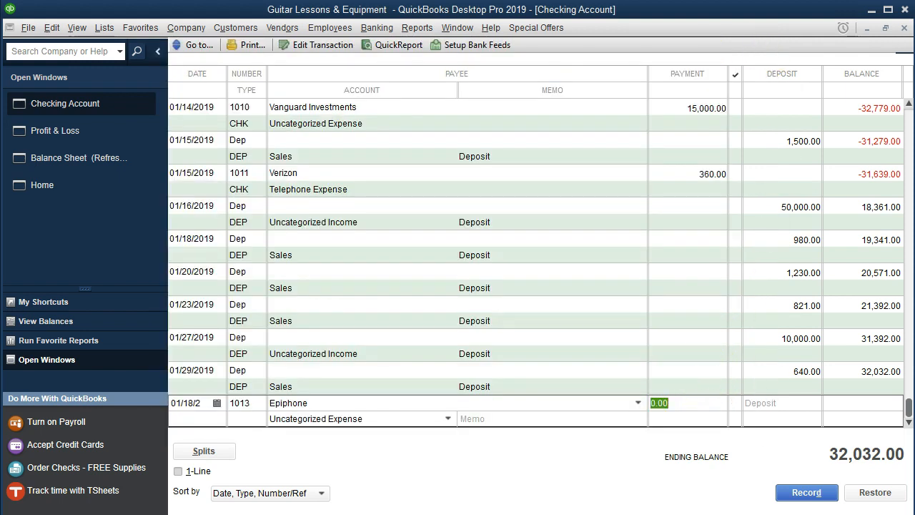
# Set the Epiphone check's payment to 800, and switch to the Open Items Jan. 2019 document in Word.
pyautogui.write('800')
pyautogui.press('Tab')
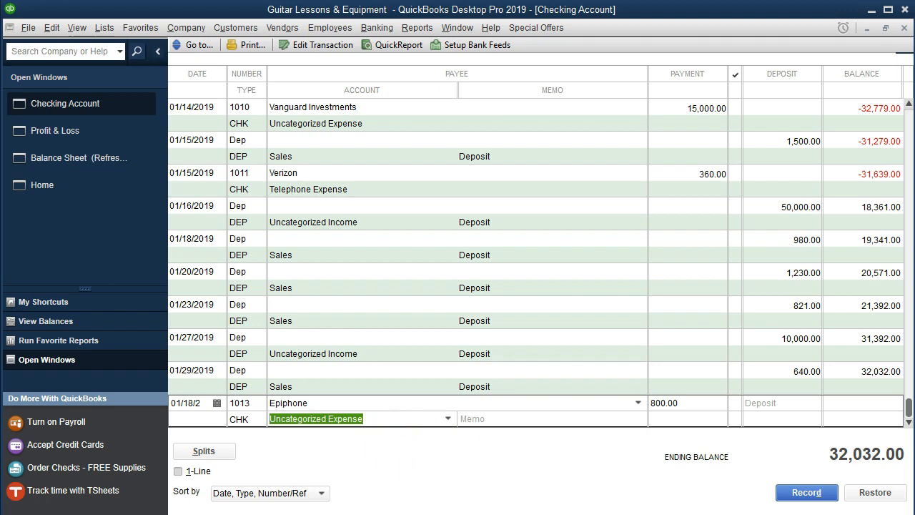
pyautogui.click(405, 513)
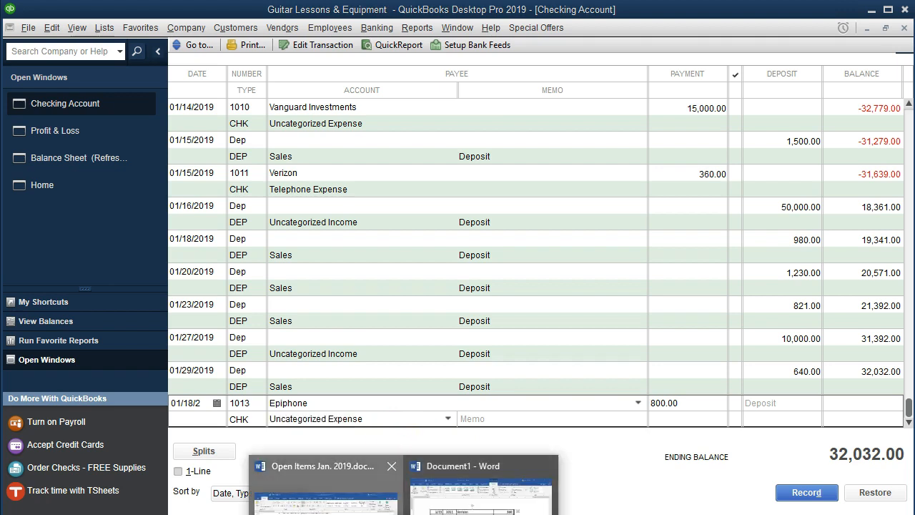
pyautogui.click(350, 494)
pyautogui.scroll(3, 434, 387)
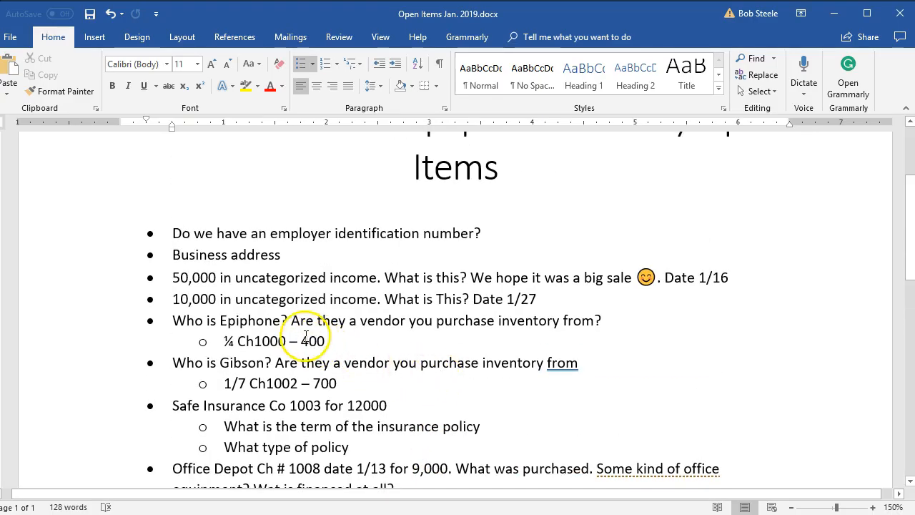
# Add a sub-bullet reading "1/28 Ch 1013 for 600" below the check 1000 item under the Epiphone question.
pyautogui.click(346, 343)
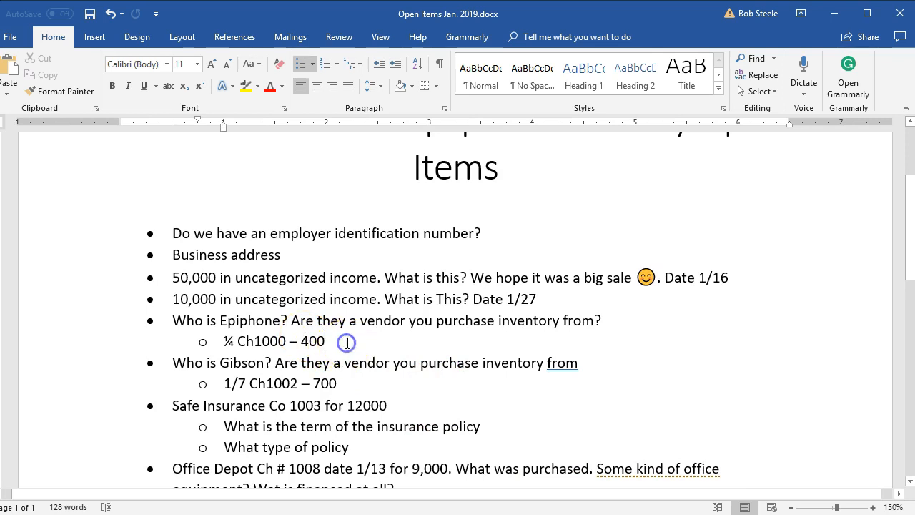
pyautogui.press('Return')
pyautogui.write('1/28 ')
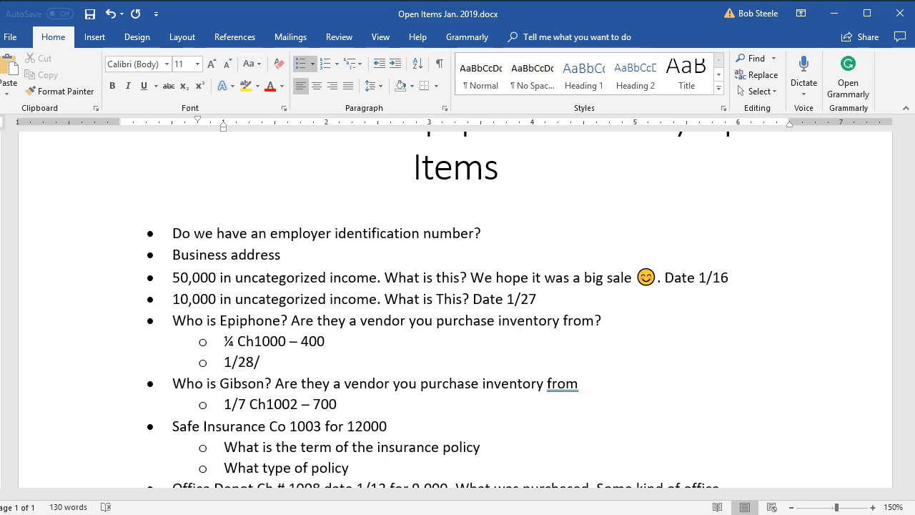
pyautogui.write(' Ch 1013')
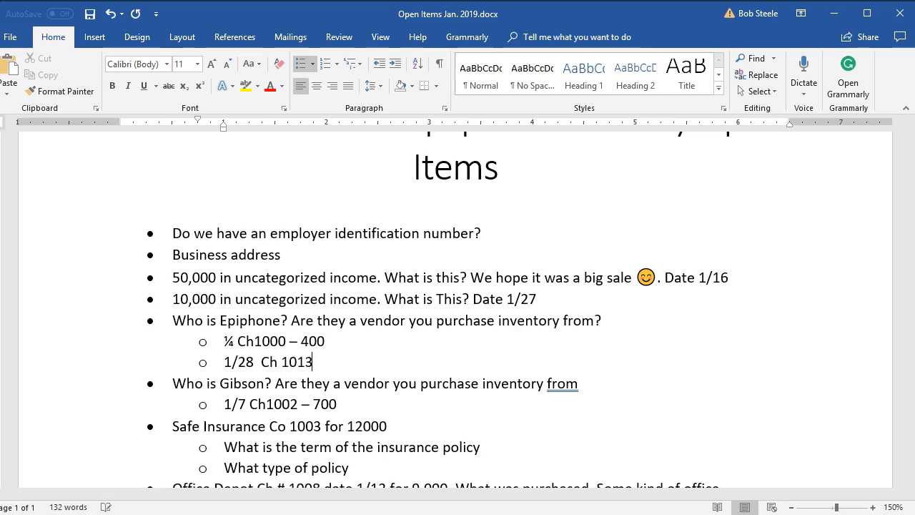
pyautogui.write(' for 600')
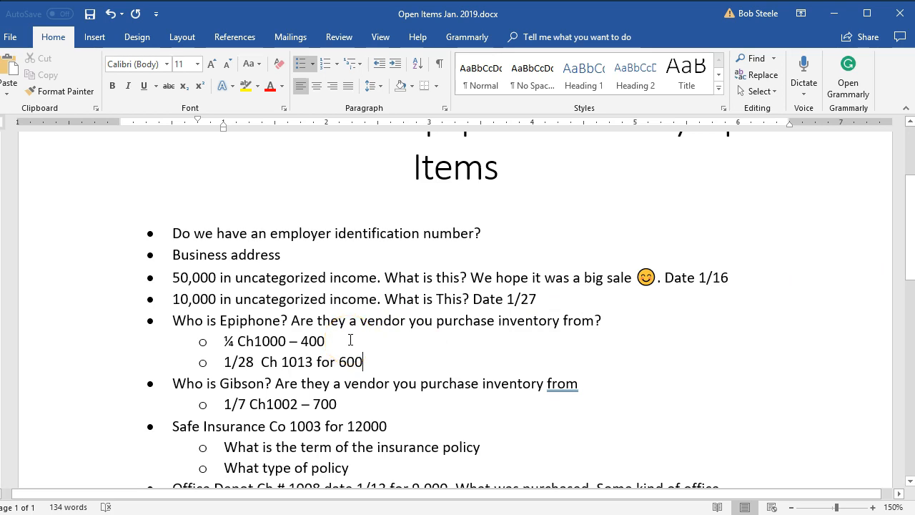
# Return to QuickBooks and record the Epiphone check with Uncategorized Expense as its account.
pyautogui.click(830, 15)
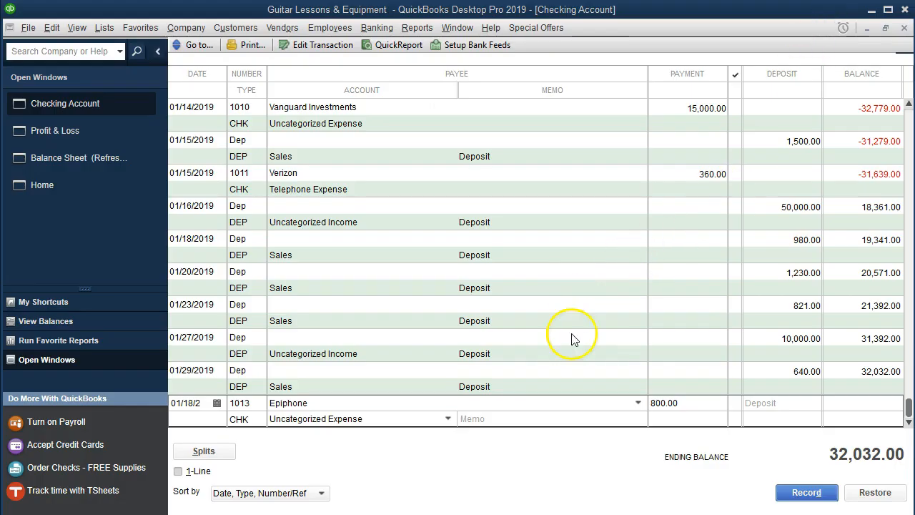
pyautogui.click(540, 416)
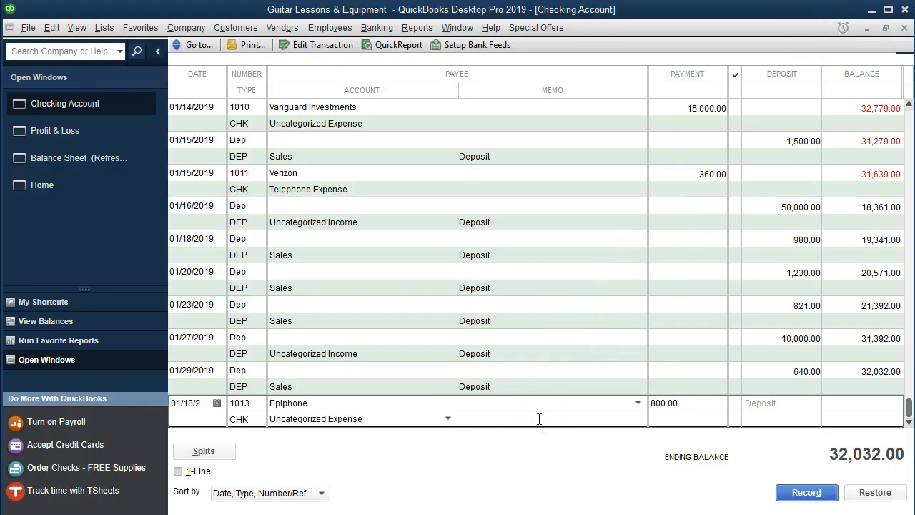
pyautogui.press('Return')
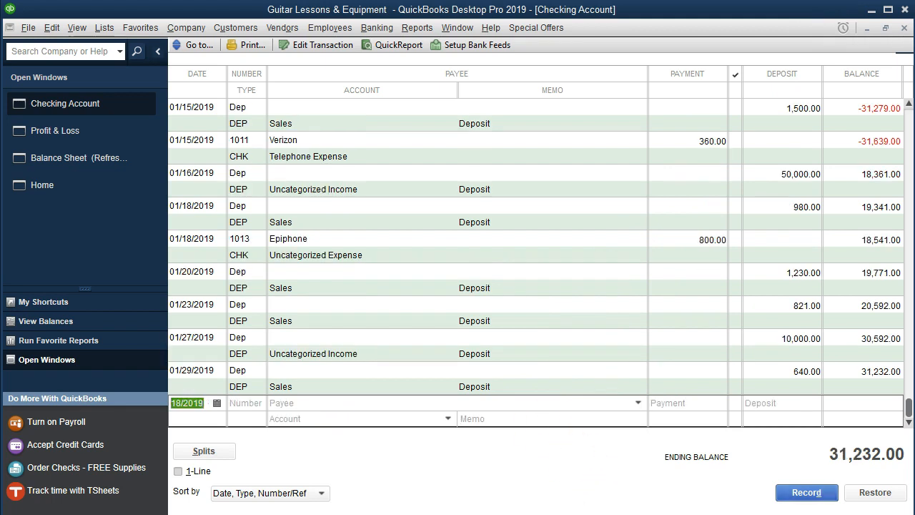
# Switch to the bank statement in Adobe Acrobat Reader and highlight the 1/18 Epiphone row, from the date through the amount.
pyautogui.hotkey('alt', 'Tab')
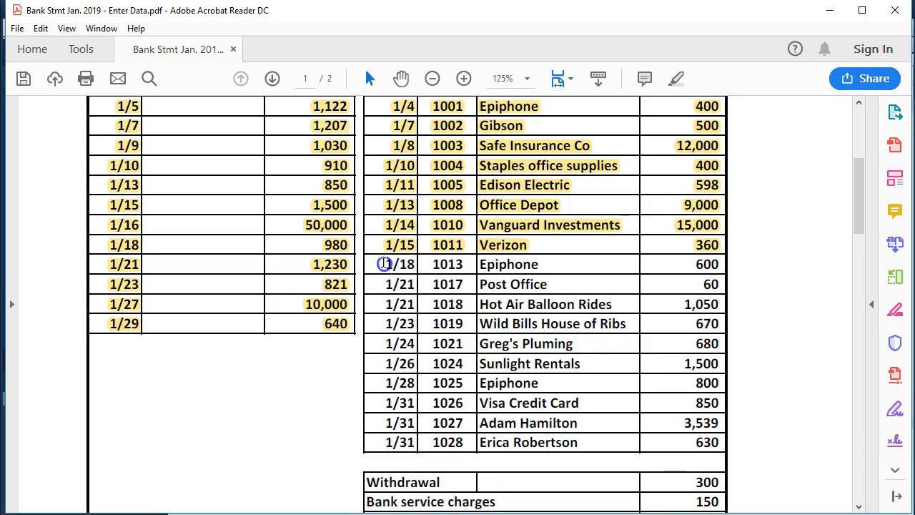
pyautogui.moveTo(386, 264); pyautogui.dragTo(615, 263)
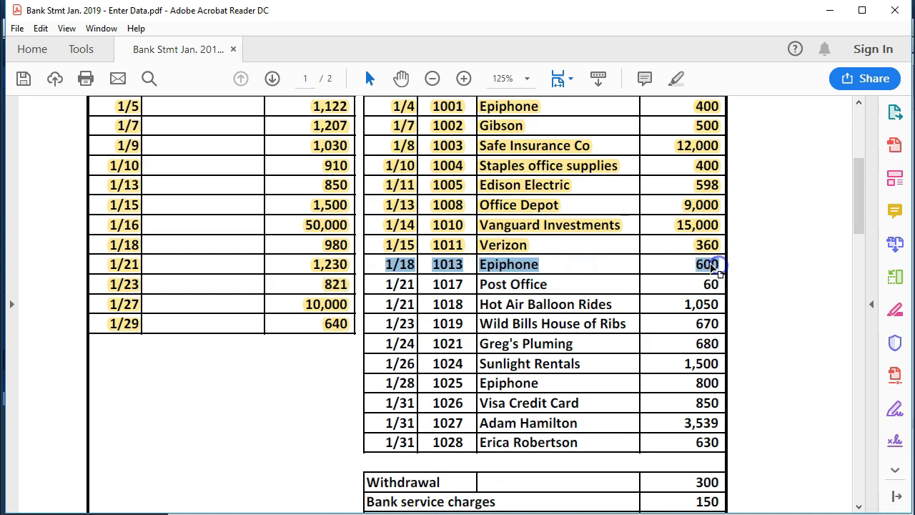
pyautogui.rightClick(720, 269)
pyautogui.click(744, 308)
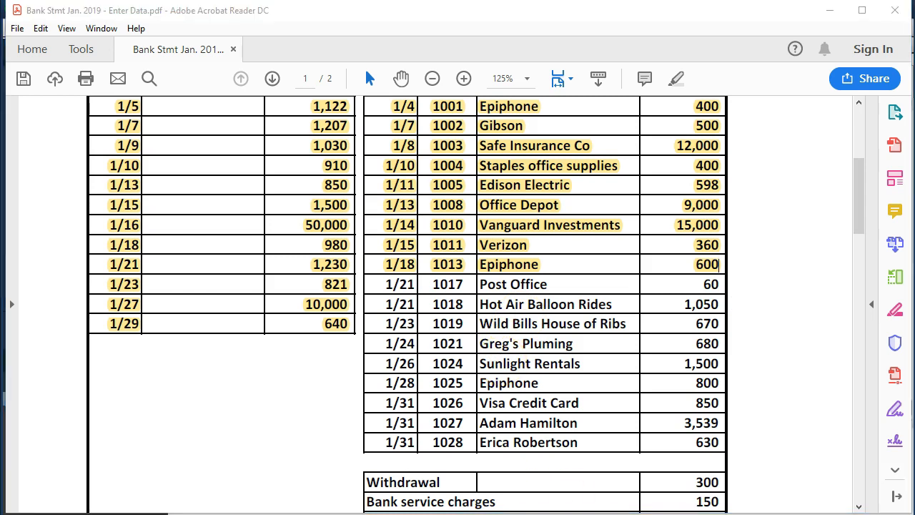
# In QuickBooks, start a register entry dated 01/21/2019, number 1017, with payee Post Office quickly added as a vendor.
pyautogui.click(468, 513)
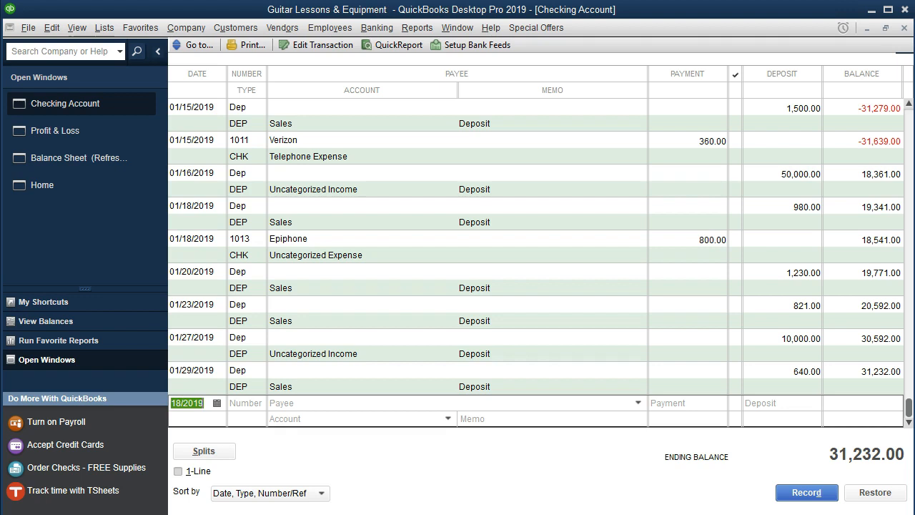
pyautogui.press('+')
pyautogui.press('+')
pyautogui.press('Tab')
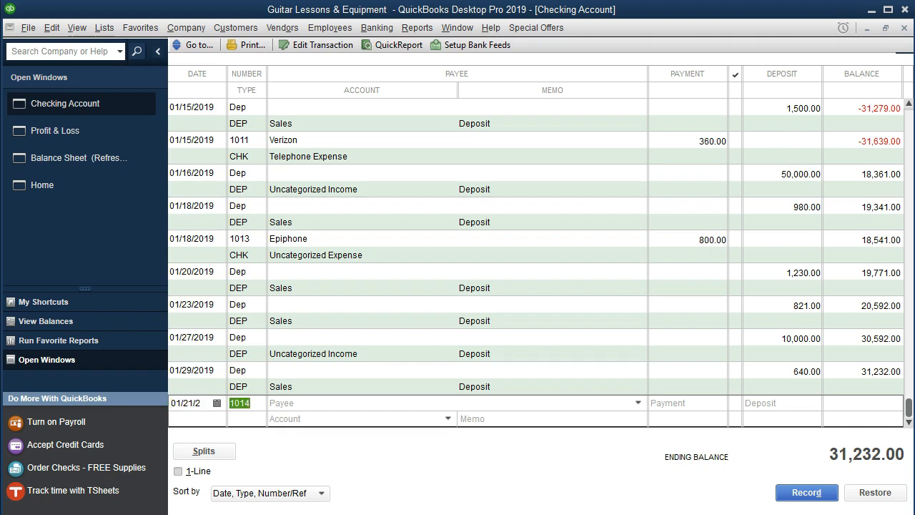
pyautogui.press('+')
pyautogui.press('+')
pyautogui.press('Tab')
pyautogui.write('Post Office')
pyautogui.press('Tab')
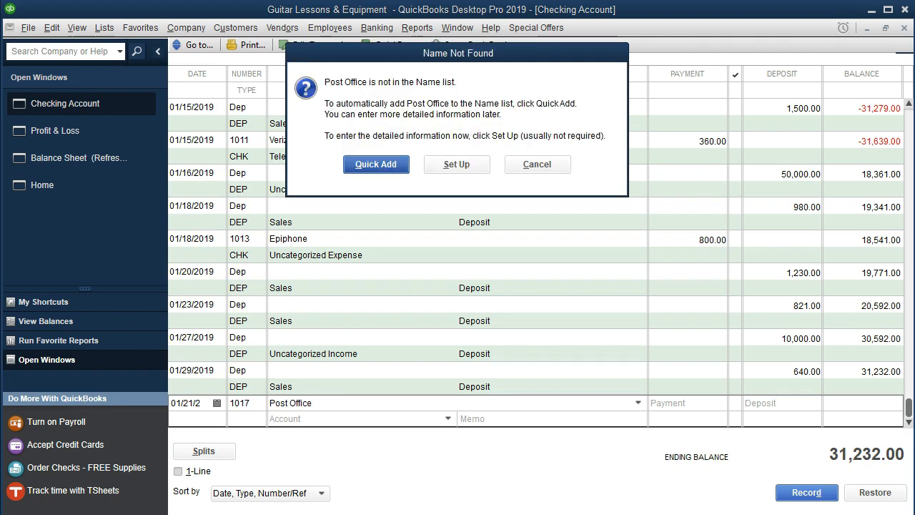
pyautogui.press('Return')
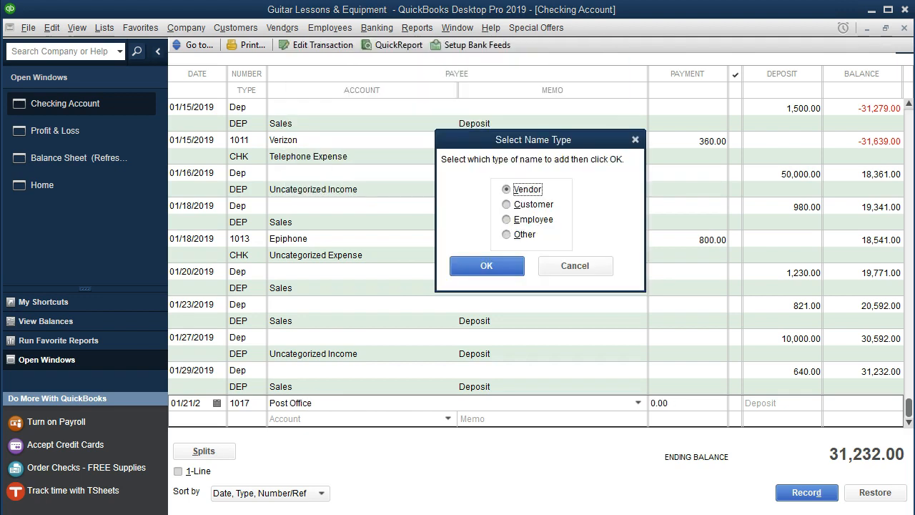
pyautogui.press('Return')
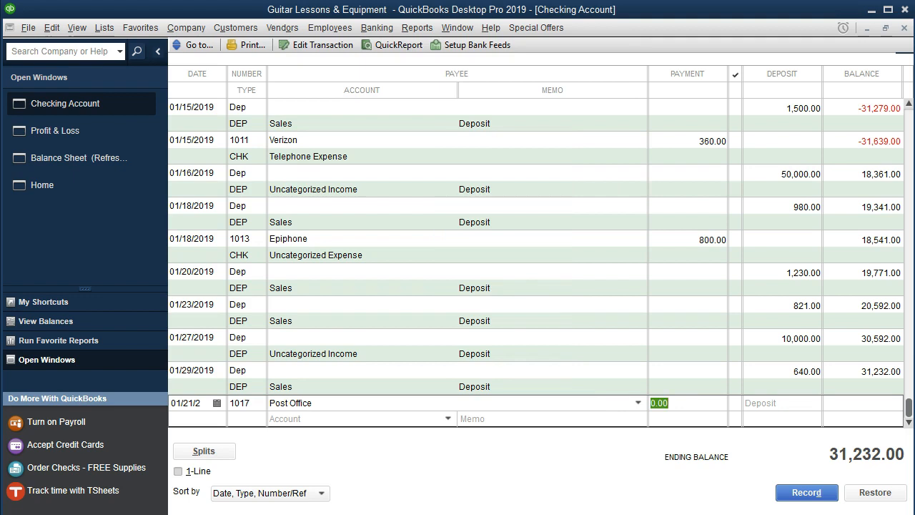
# Set the Post Office payment to 60, assign it to Postage and Delivery, and record the check.
pyautogui.write('60')
pyautogui.press('Tab')
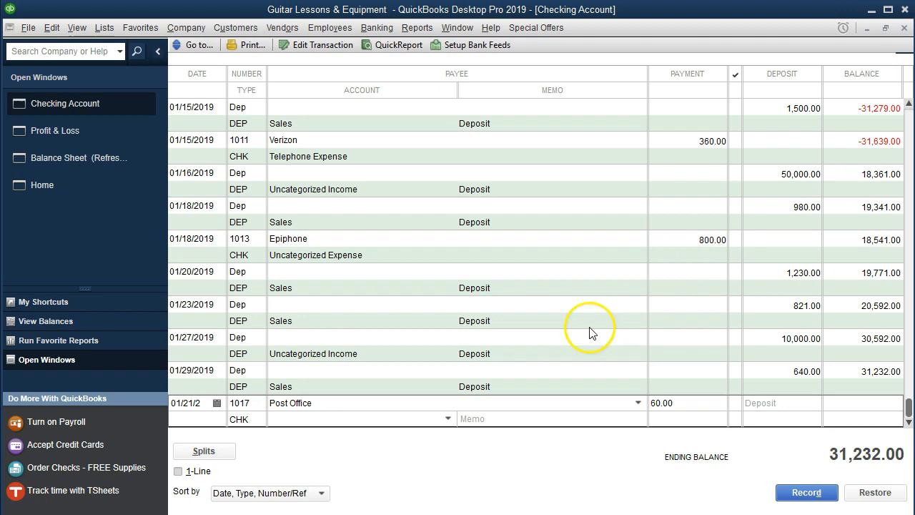
pyautogui.click(447, 418)
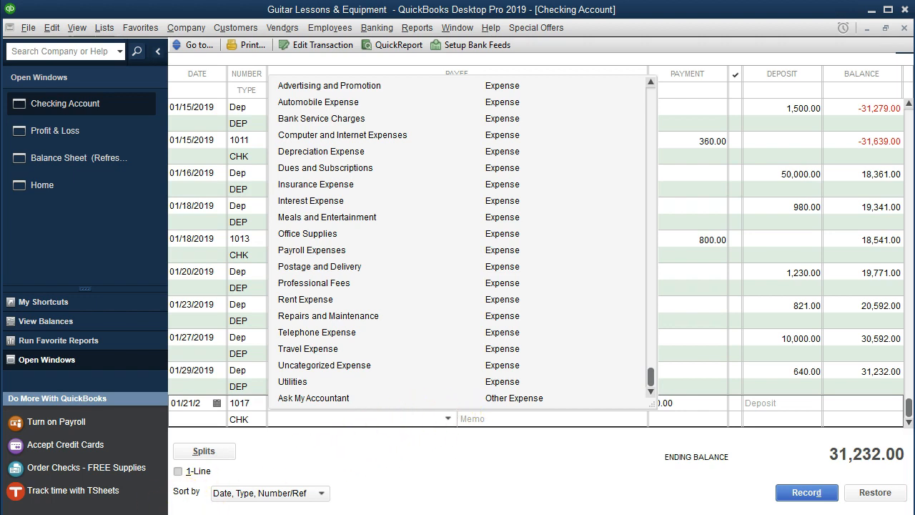
pyautogui.scroll(1, 320, 300)
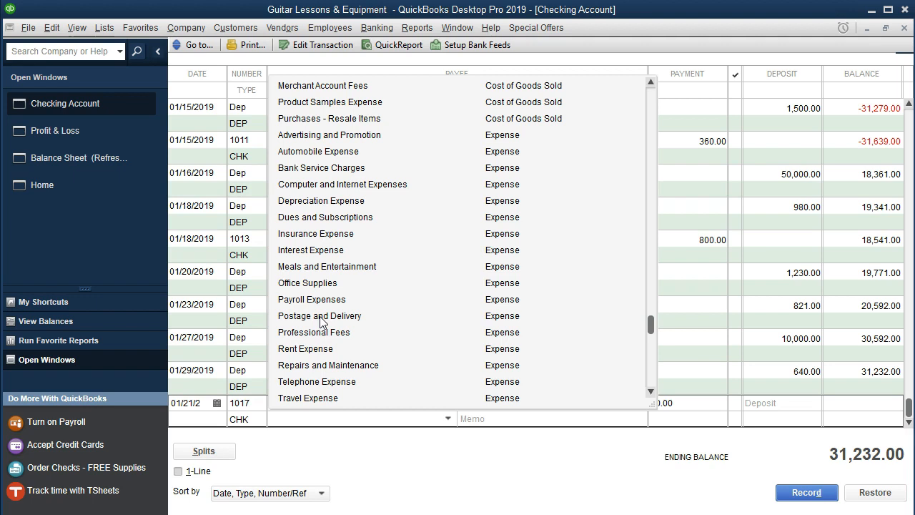
pyautogui.click(320, 318)
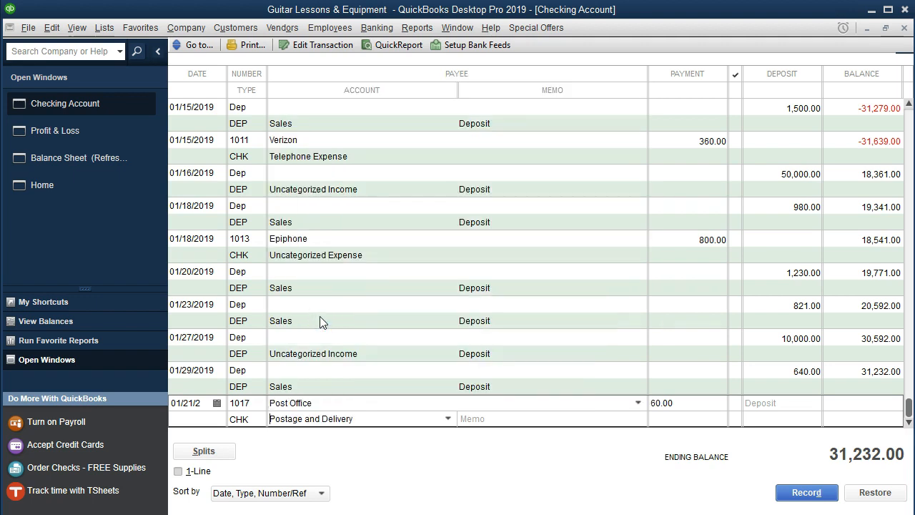
pyautogui.press('Return')
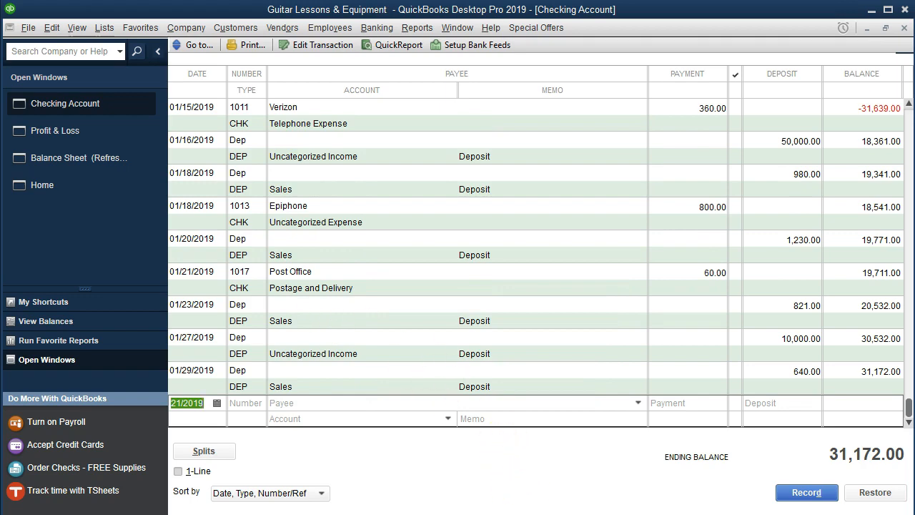
# Switch to the bank statement in Adobe Acrobat Reader and highlight the 1/21 Post Office row, from the date through the amount.
pyautogui.hotkey('alt', 'Tab')
pyautogui.moveTo(385, 284); pyautogui.dragTo(554, 285)
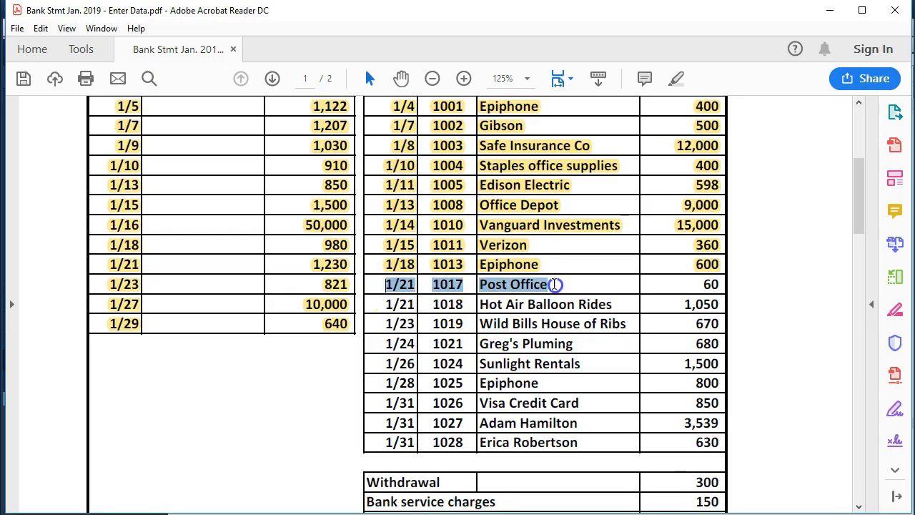
pyautogui.rightClick(710, 285)
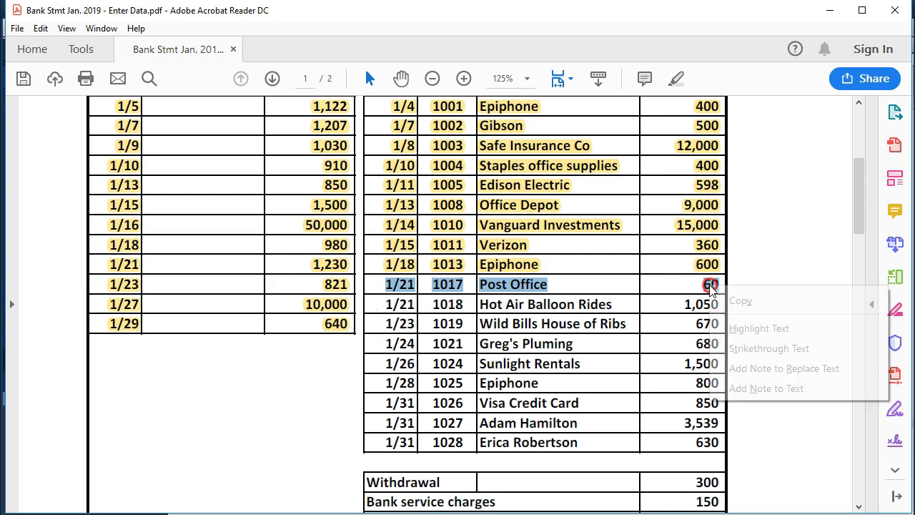
pyautogui.click(747, 328)
pyautogui.click(500, 326)
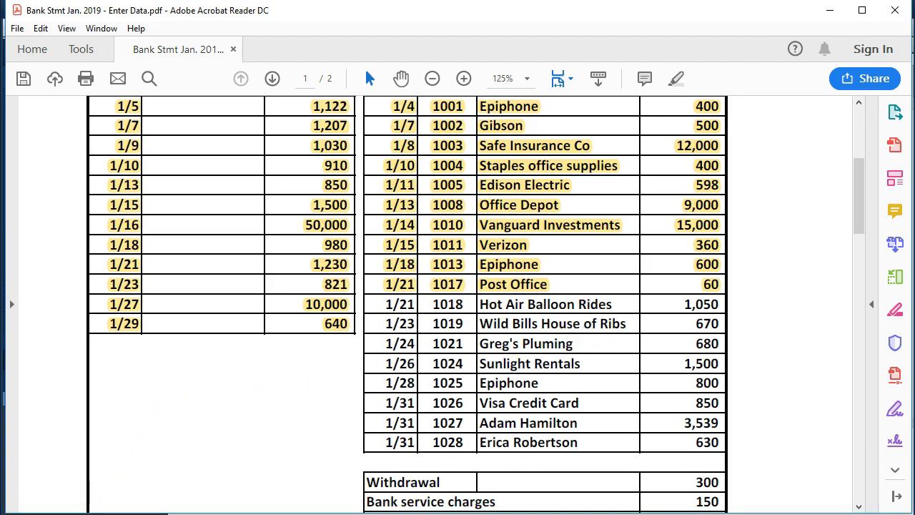
# In QuickBooks, start a register entry dated 01/21/2019, number 1018, with payee Hot Air Balloon Rides quickly added as a vendor.
pyautogui.click(143, 513)
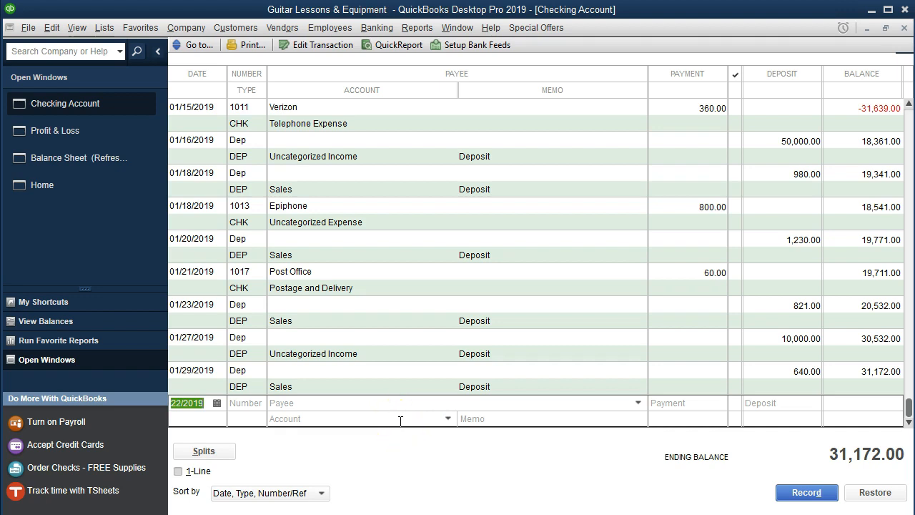
pyautogui.press('-')
pyautogui.press('Tab')
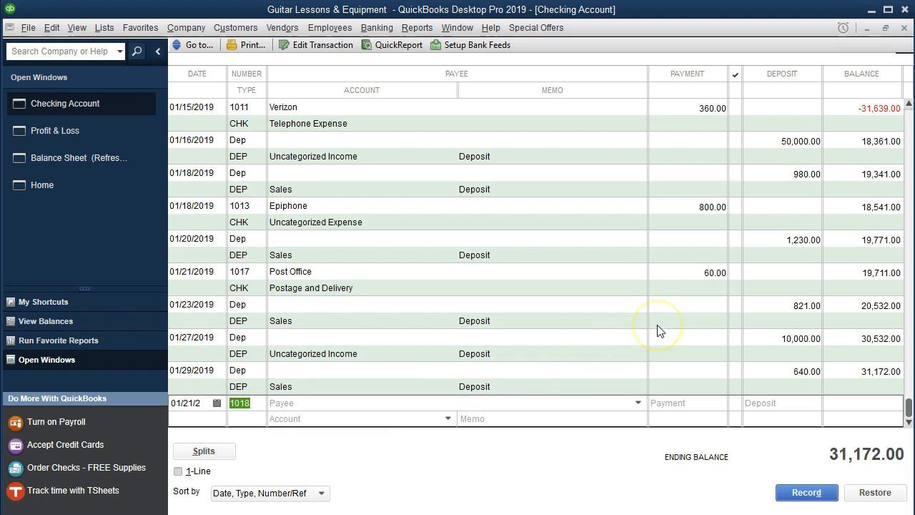
pyautogui.press('Tab')
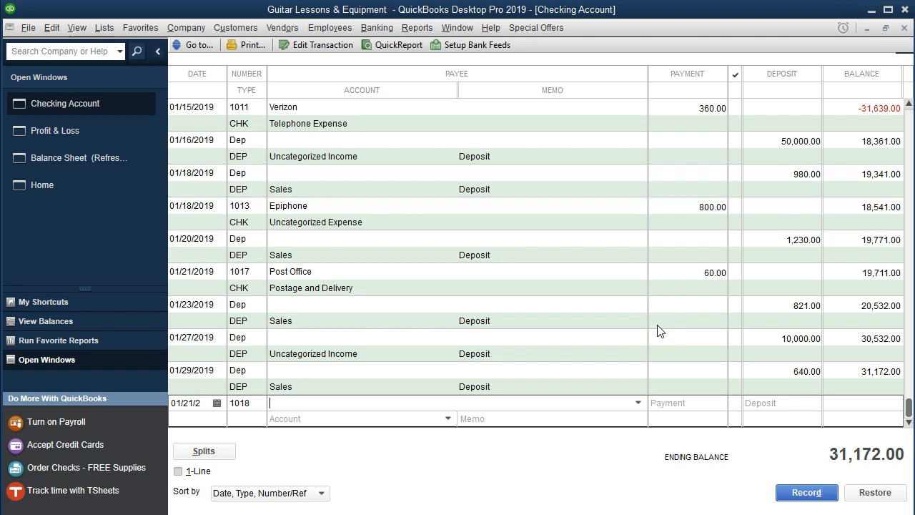
pyautogui.write('Hot Air Balloon Rides')
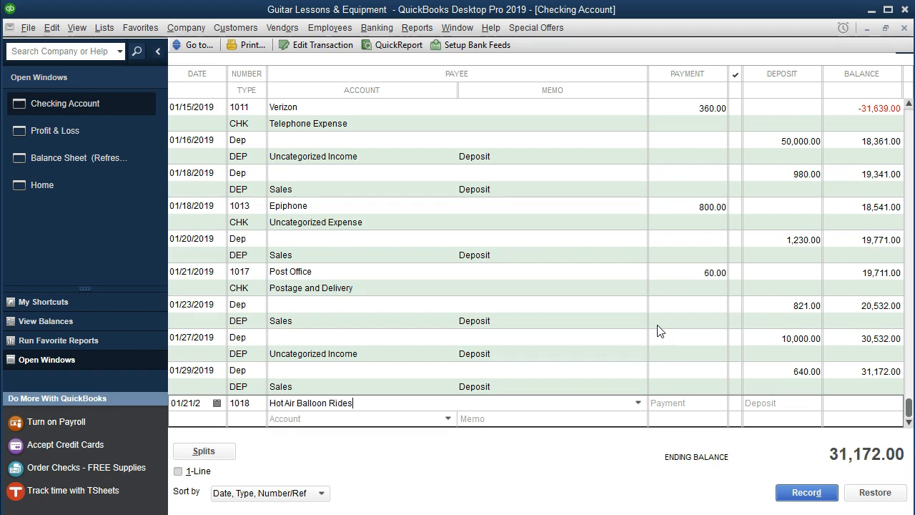
pyautogui.press('Tab')
pyautogui.press('Return')
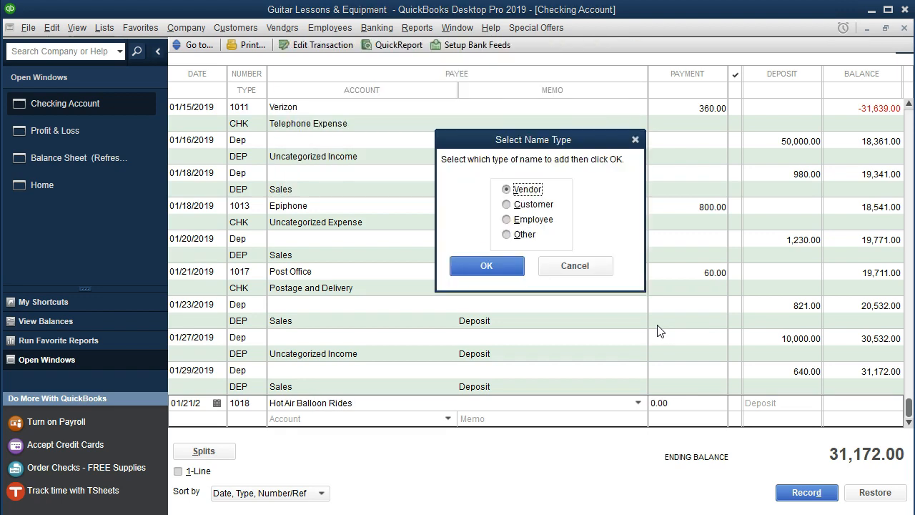
pyautogui.press('Return')
# Set the Hot Air Balloon Rides payment to 1050, assign it to Uncategorized Expense, record the check, and dismiss the check reminder.
pyautogui.write('1050')
pyautogui.press('Tab')
pyautogui.write('U')
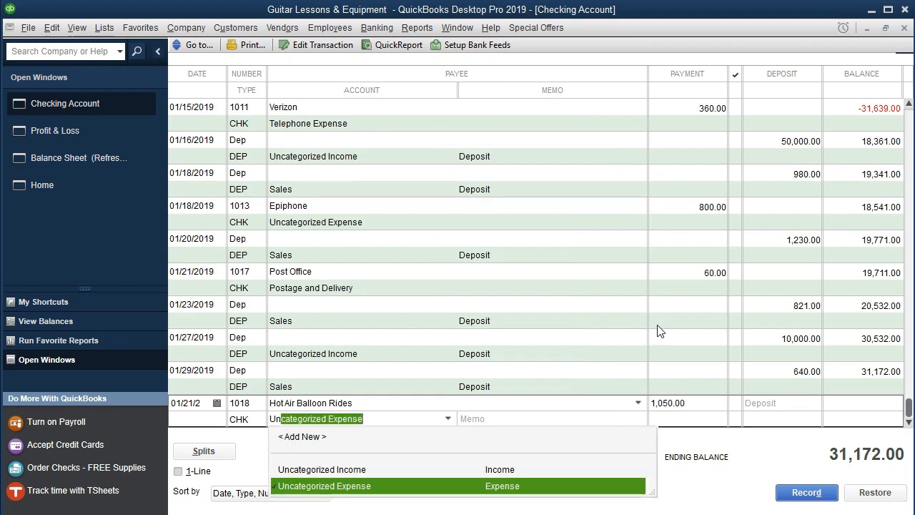
pyautogui.press('Tab')
pyautogui.press('Return')
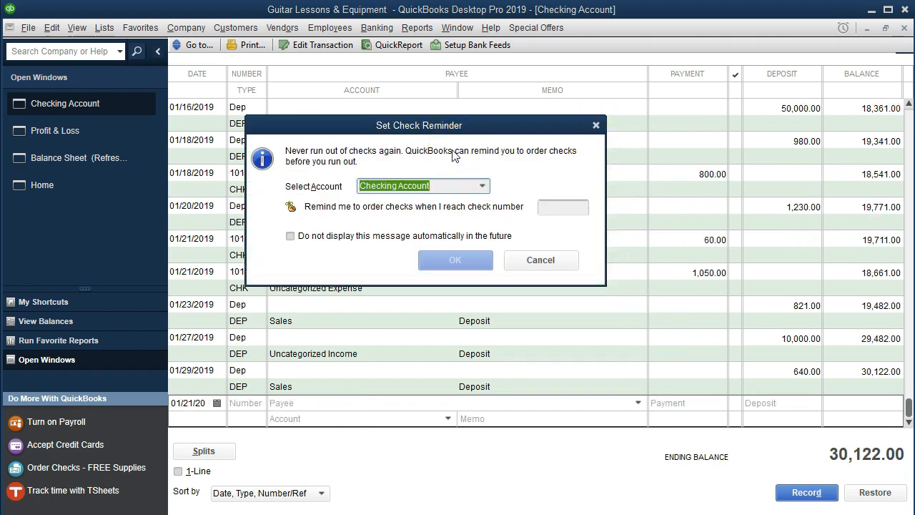
pyautogui.click(595, 127)
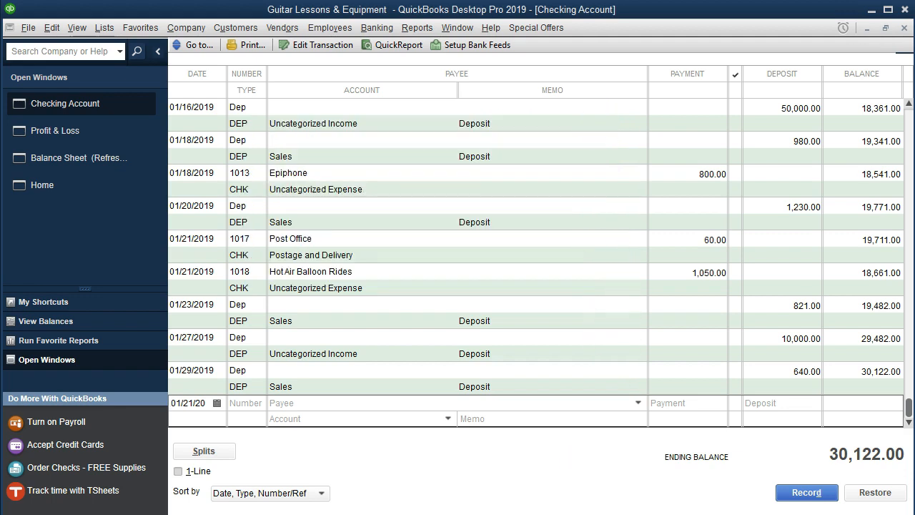
# Switch to the bank statement in Adobe Acrobat Reader and highlight the 1/21 Hot Air Balloon Rides row, from the date through the amount.
pyautogui.click(538, 513)
pyautogui.click(395, 304)
pyautogui.moveTo(395, 304); pyautogui.dragTo(719, 306)
pyautogui.rightClick(701, 309)
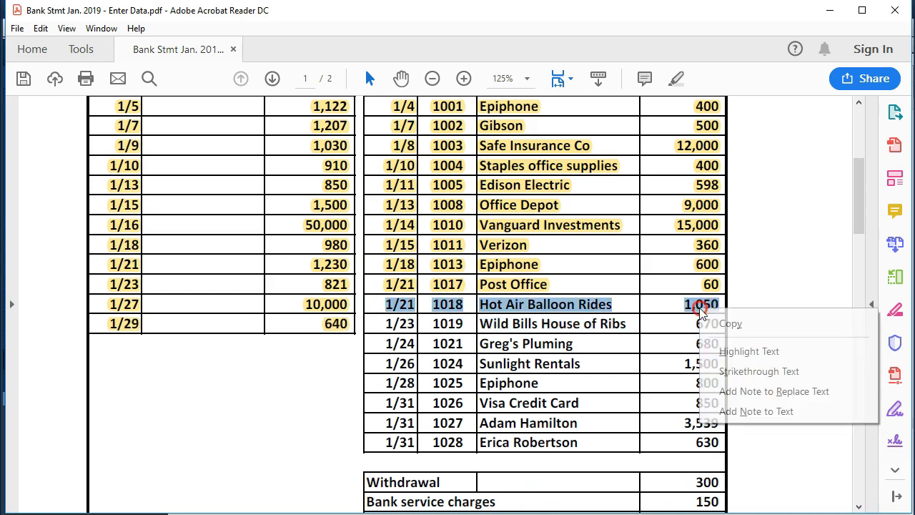
pyautogui.click(736, 351)
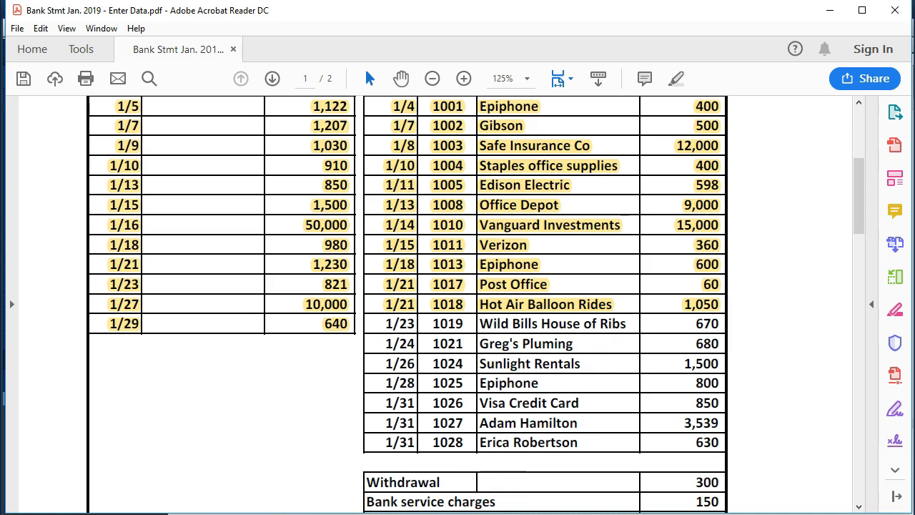
# In QuickBooks, start a checking register entry dated 01/23/2019 with check number 1019.
pyautogui.hotkey('alt', 'Tab')
pyautogui.press('Tab')
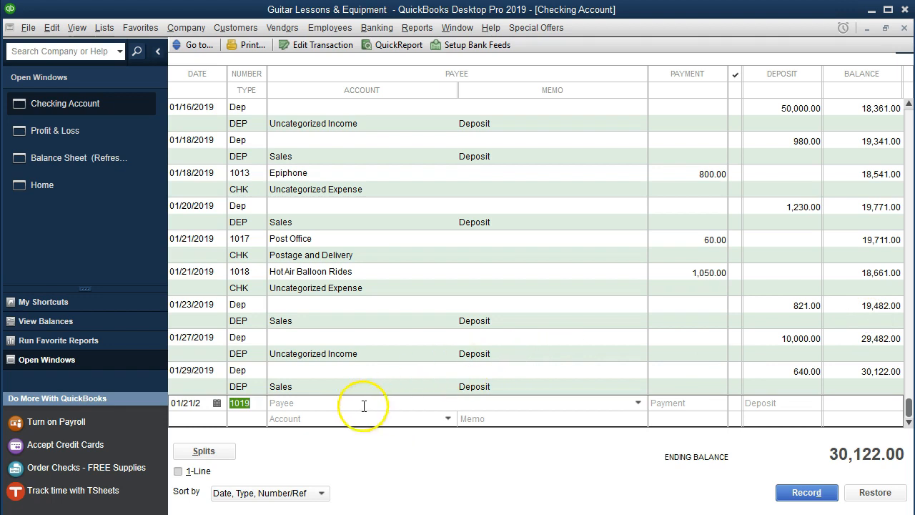
pyautogui.click(200, 404)
pyautogui.press('+')
pyautogui.press('+')
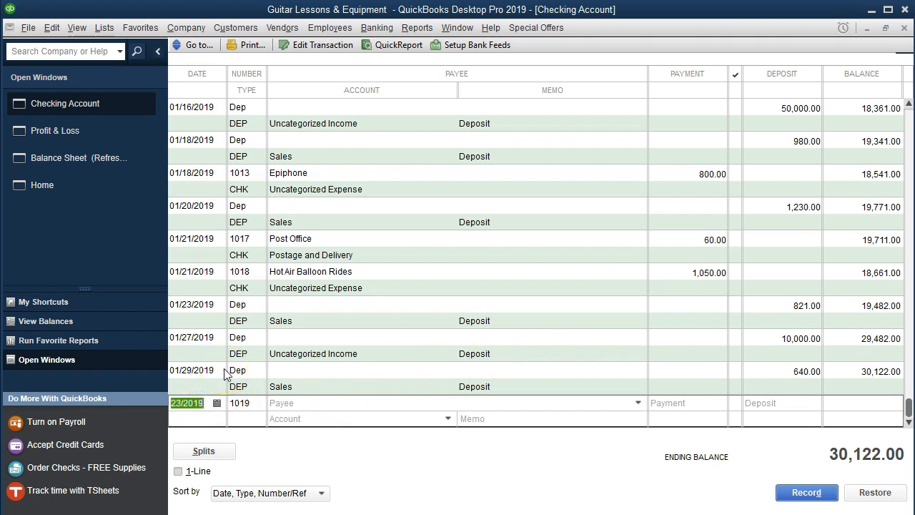
pyautogui.press('Tab')
pyautogui.press('Tab')
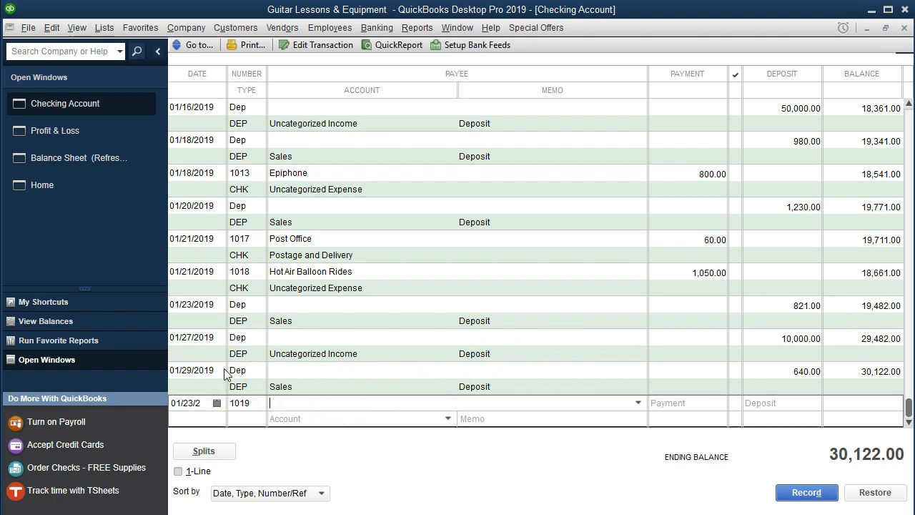
# Enter Wild Bills House of Ribs as the payee of check 1019 and quickly add it as a vendor.
pyautogui.write('Wild Bills Hou')
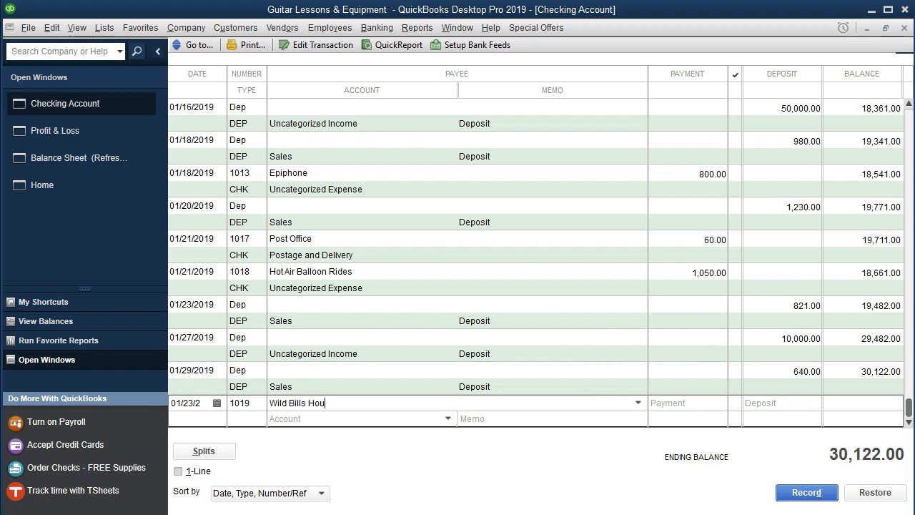
pyautogui.write('se of Ribs')
pyautogui.press('BackSpace')
pyautogui.press('BackSpace')
pyautogui.press('BackSpace')
pyautogui.press('BackSpace')
pyautogui.press('BackSpace')
pyautogui.write('Ribs')
pyautogui.press('Tab')
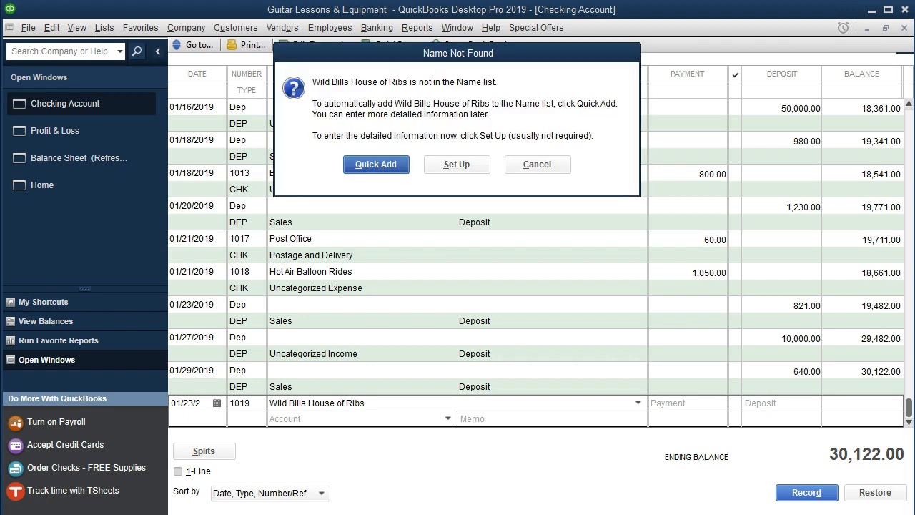
pyautogui.press('Return')
pyautogui.press('Return')
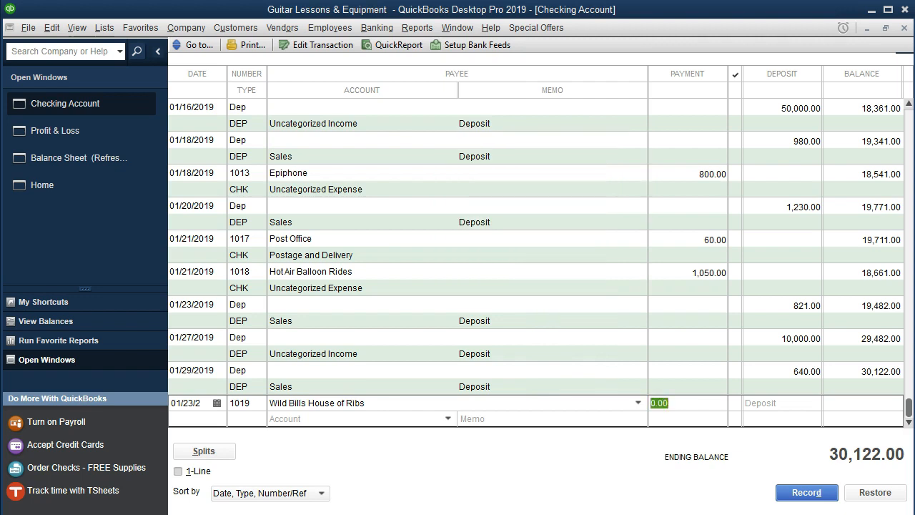
# Set the Wild Bills House of Ribs payment to 670, assign it to Uncategorized Expense, and record the check.
pyautogui.write('670')
pyautogui.press('Tab')
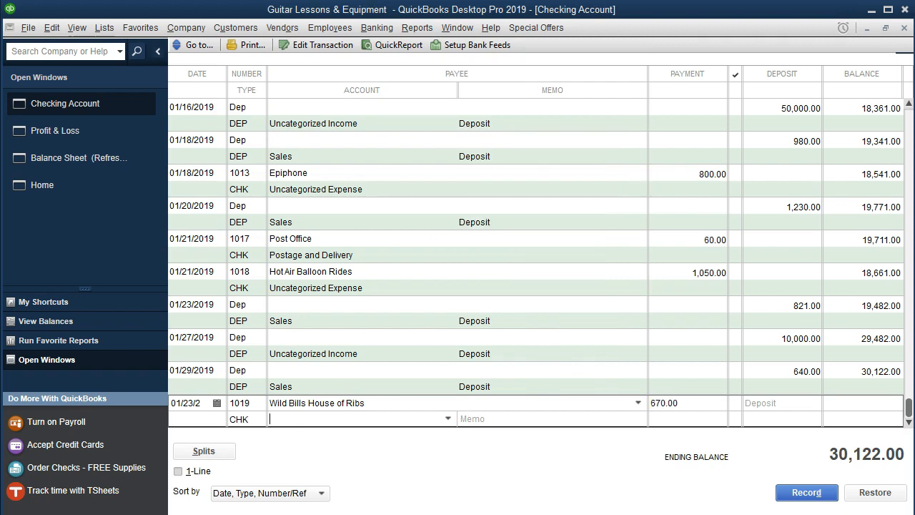
pyautogui.write('Uncategorized Expense')
pyautogui.press('Tab')
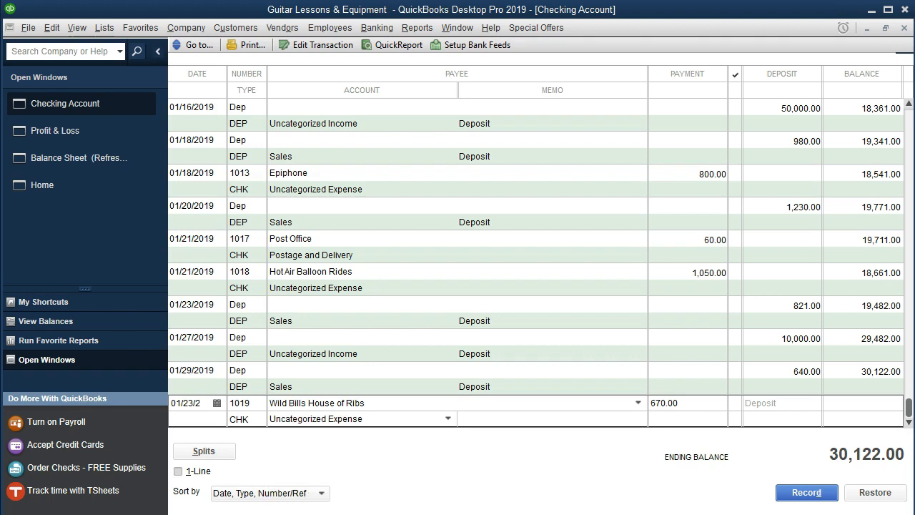
pyautogui.press('Return')
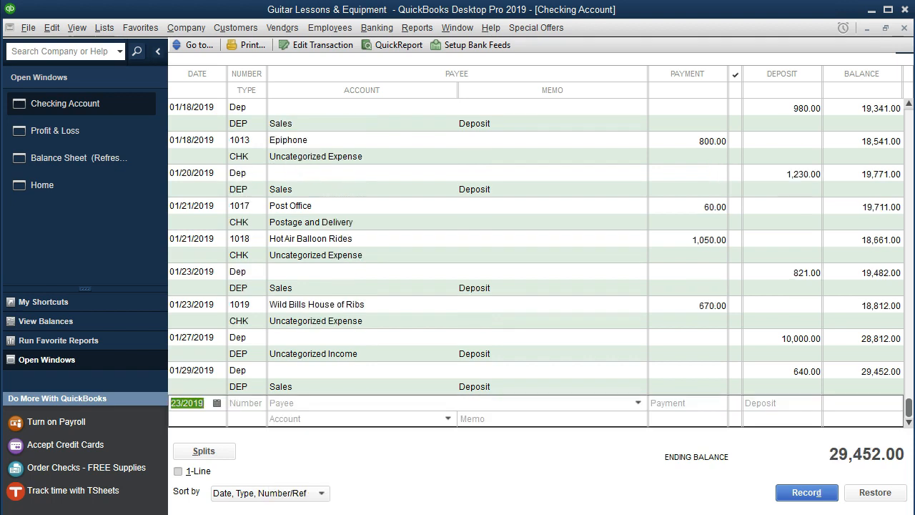
# Date the new register entry 01/24/2019, and in Adobe Acrobat Reader highlight the 1/23 Wild Bills House of Ribs row through the amount.
pyautogui.press('+')
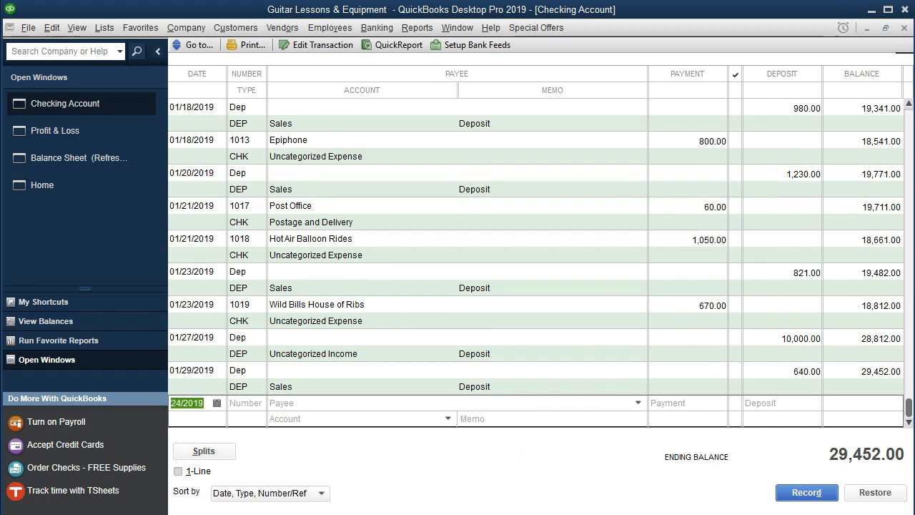
pyautogui.hotkey('alt', 'Tab')
pyautogui.moveTo(382, 323); pyautogui.dragTo(715, 324)
pyautogui.rightClick(715, 324)
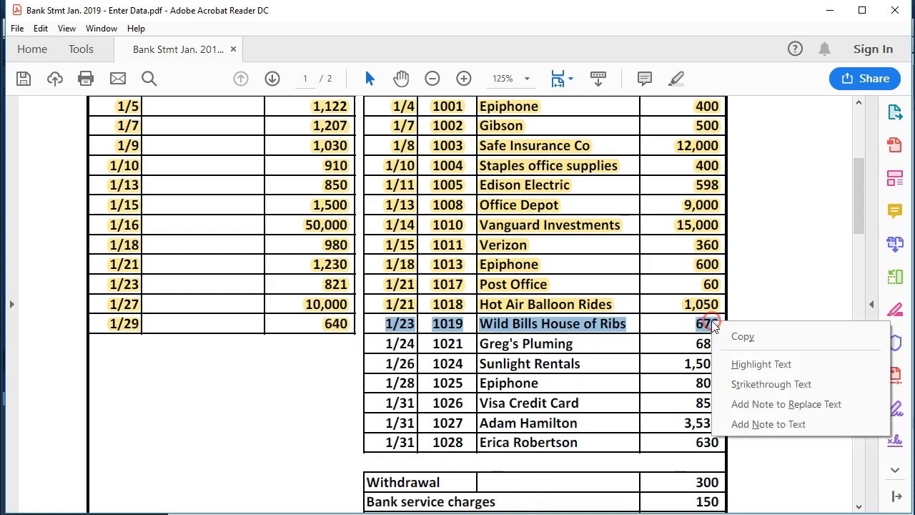
pyautogui.click(744, 362)
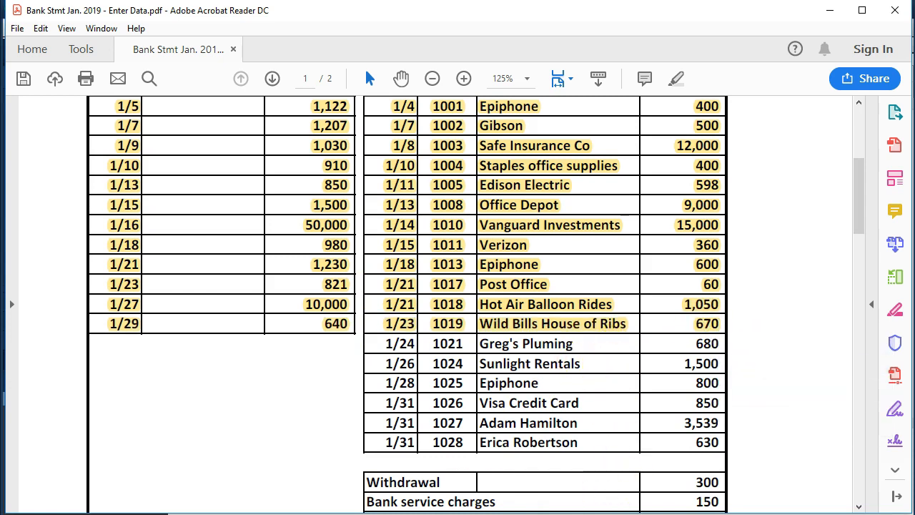
# In QuickBooks, give the 01/24/2019 entry check number 1021 and payee Greg's Pluming, quickly added as a vendor.
pyautogui.click(544, 513)
pyautogui.click(204, 405)
pyautogui.press('Tab')
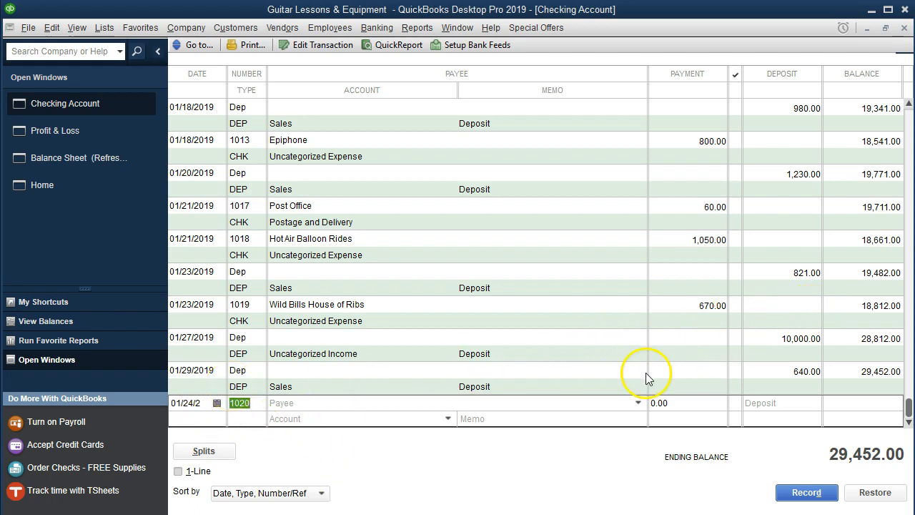
pyautogui.press('Tab')
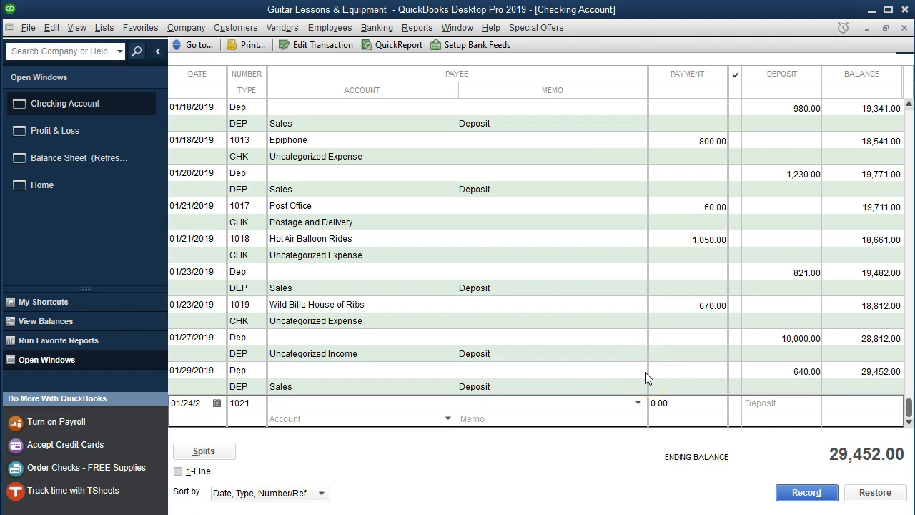
pyautogui.write('Greg')
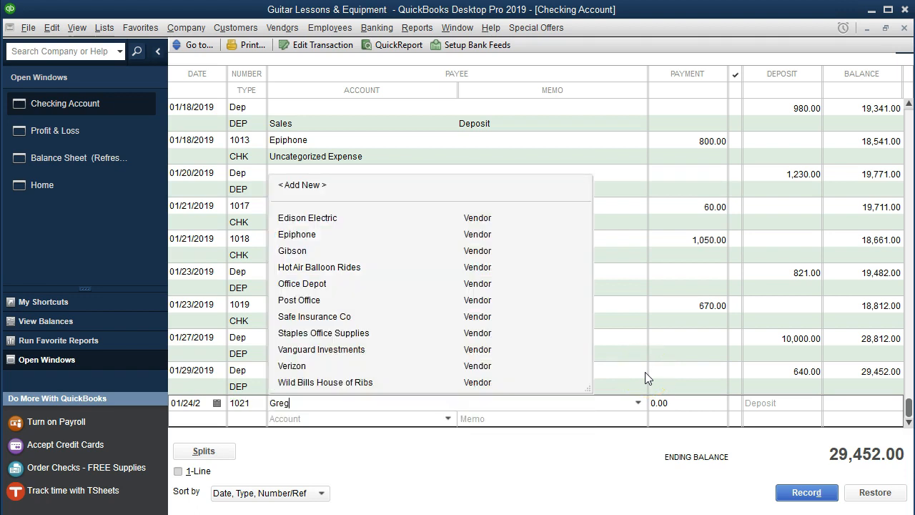
pyautogui.write("'s Pluming")
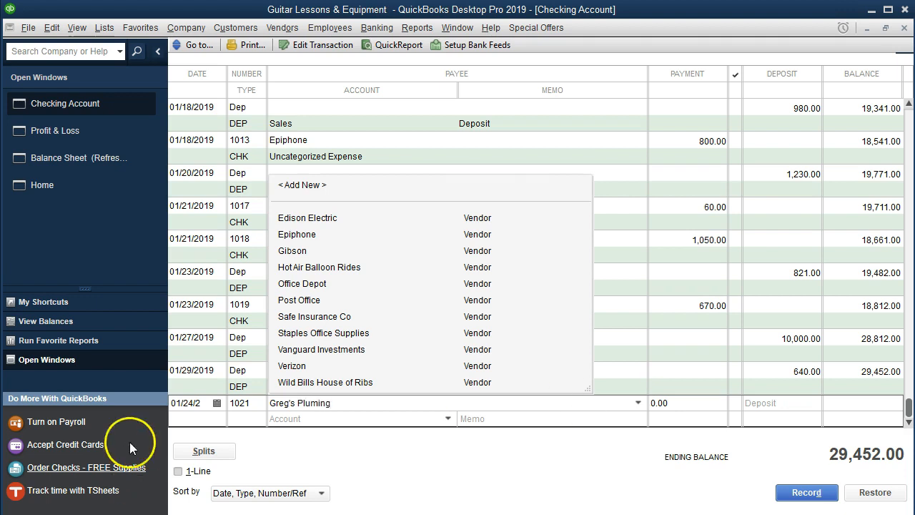
pyautogui.click(359, 407)
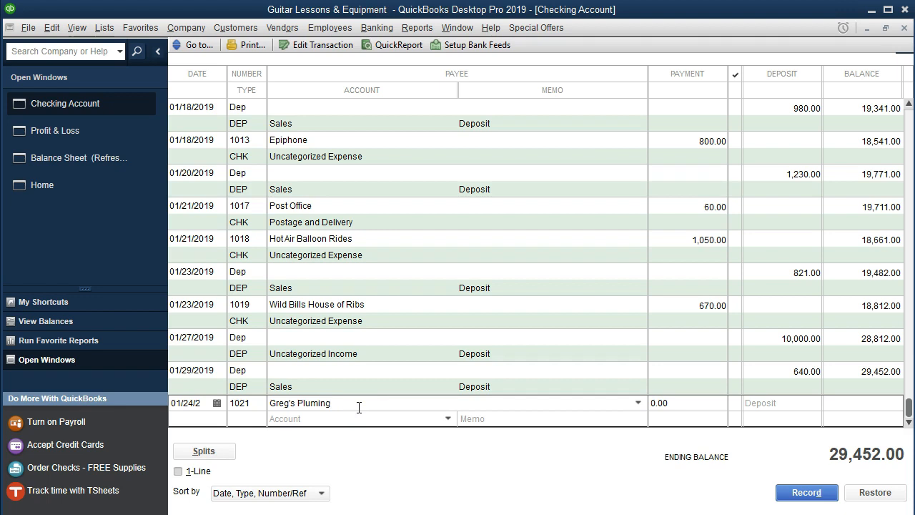
pyautogui.press('Tab')
pyautogui.press('Return')
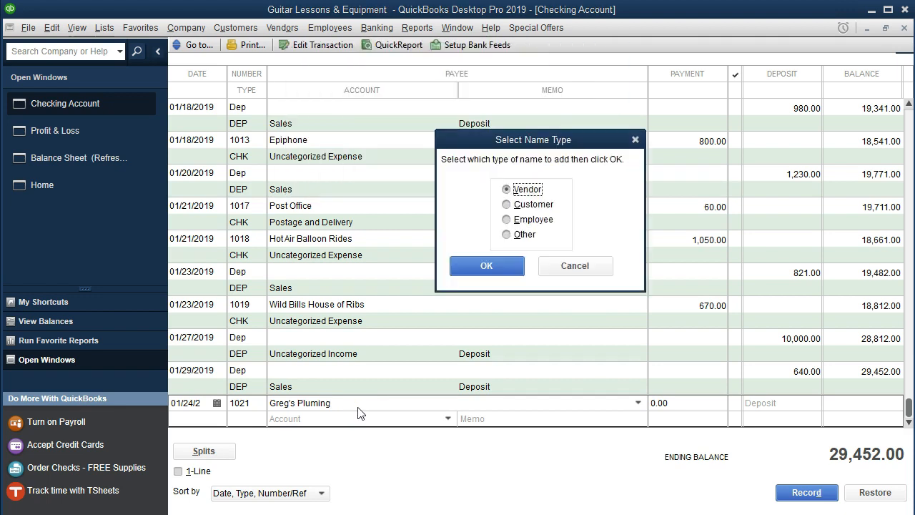
pyautogui.press('Return')
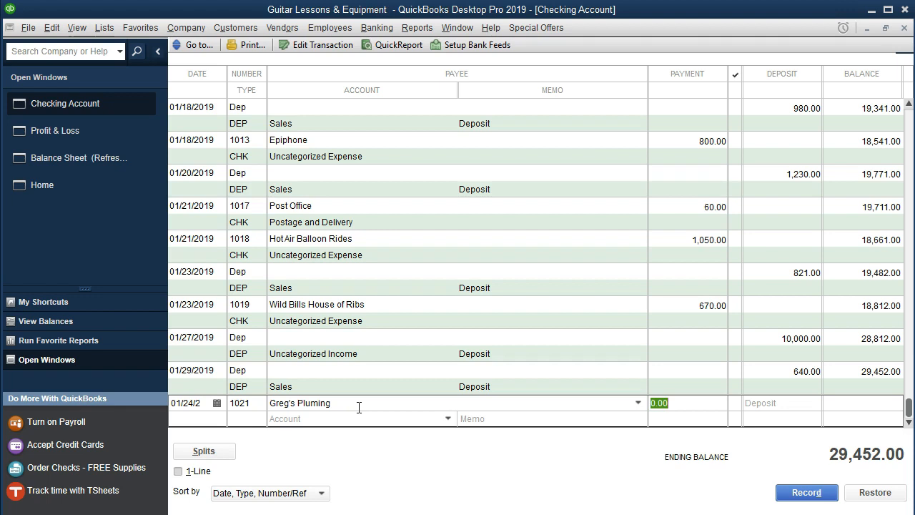
# Set the Greg's Pluming payment to 680, assign it to Repairs and Maintenance, and record the check.
pyautogui.write('680')
pyautogui.press('Tab')
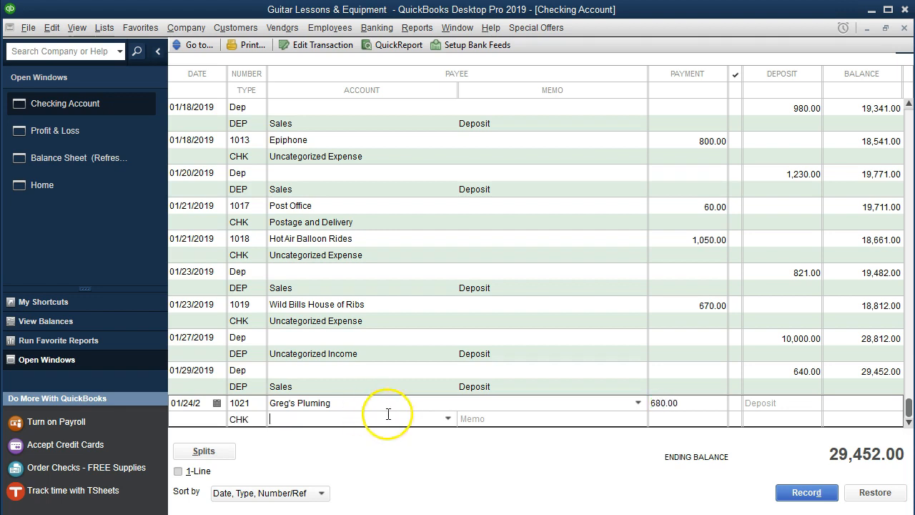
pyautogui.click(450, 422)
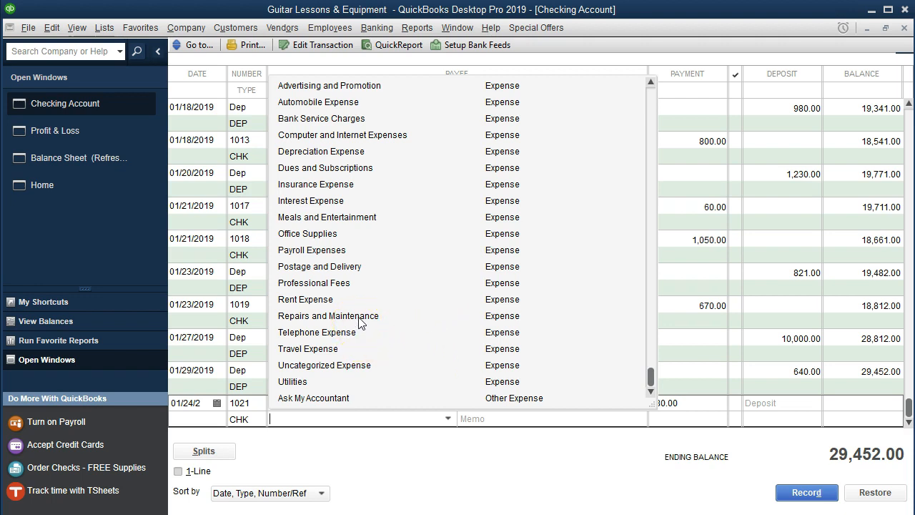
pyautogui.write('rep')
pyautogui.press('Tab')
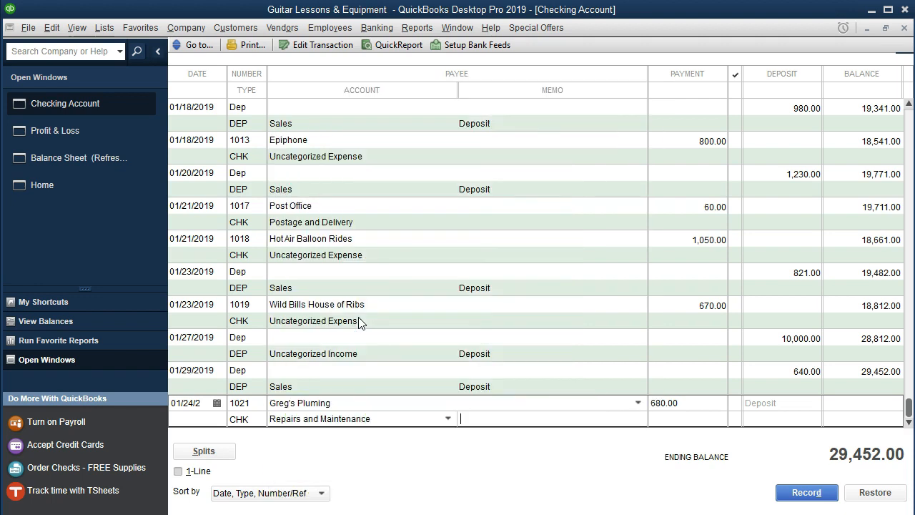
pyautogui.press('Return')
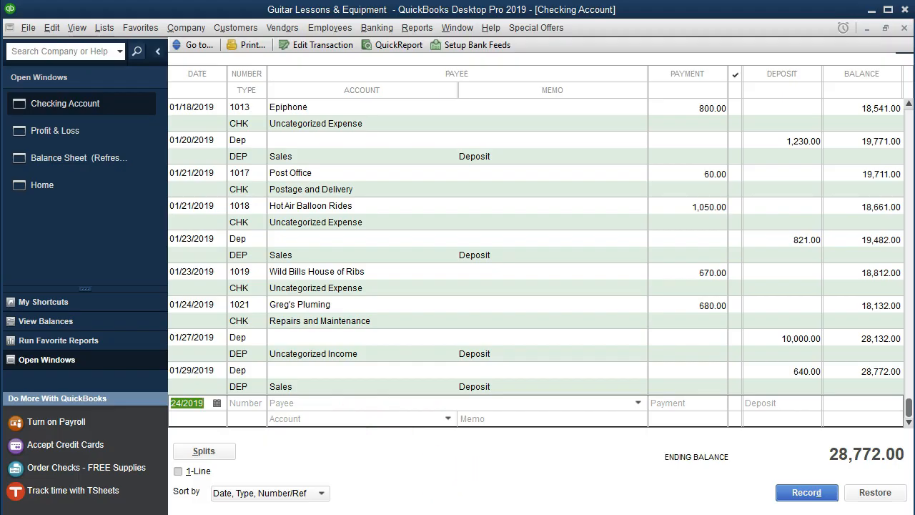
# Switch to the bank statement in Adobe Acrobat Reader and highlight the 1/24 Greg's Pluming row, from the date through the amount.
pyautogui.hotkey('alt', 'Tab')
pyautogui.moveTo(381, 343); pyautogui.dragTo(708, 341)
pyautogui.rightClick(708, 342)
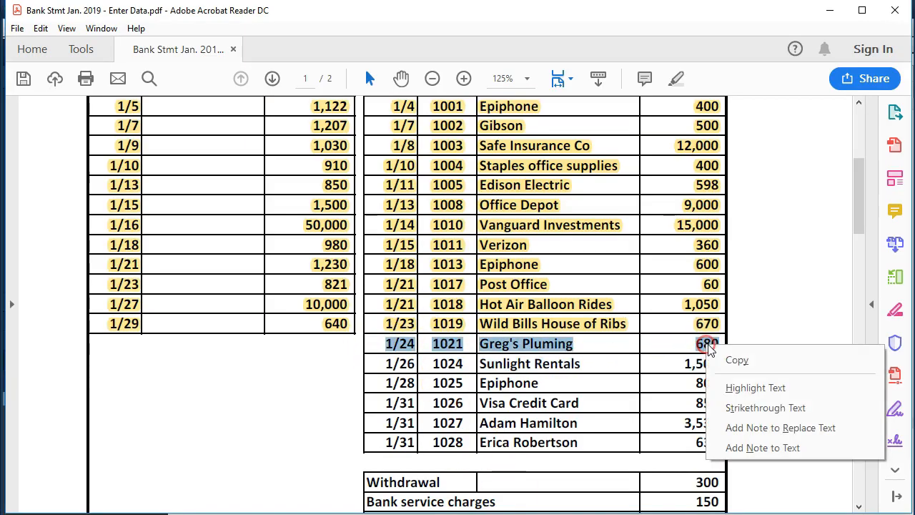
pyautogui.click(743, 386)
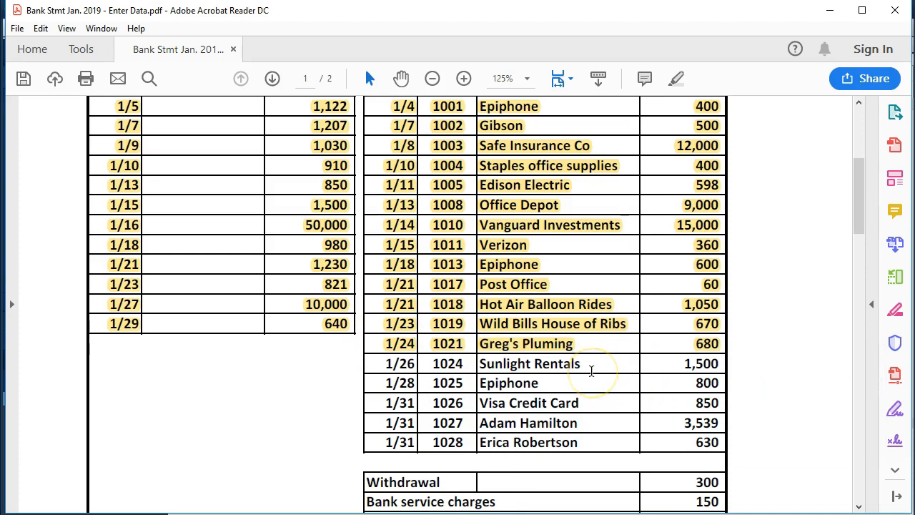
pyautogui.click(651, 380)
# In QuickBooks, start a register entry dated 01/26/2019, number 1024, with payee Sunlight Rentals quickly added as a vendor.
pyautogui.click(484, 514)
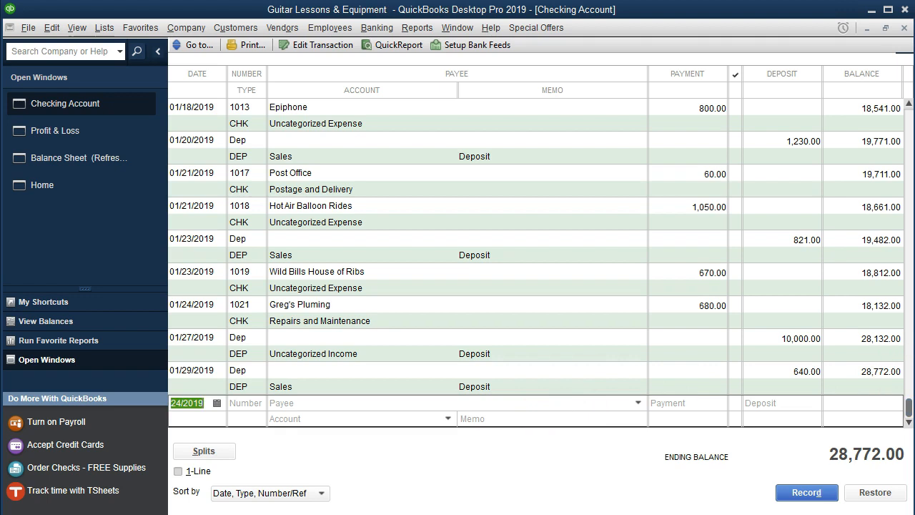
pyautogui.press('+')
pyautogui.press('+')
pyautogui.press('Tab')
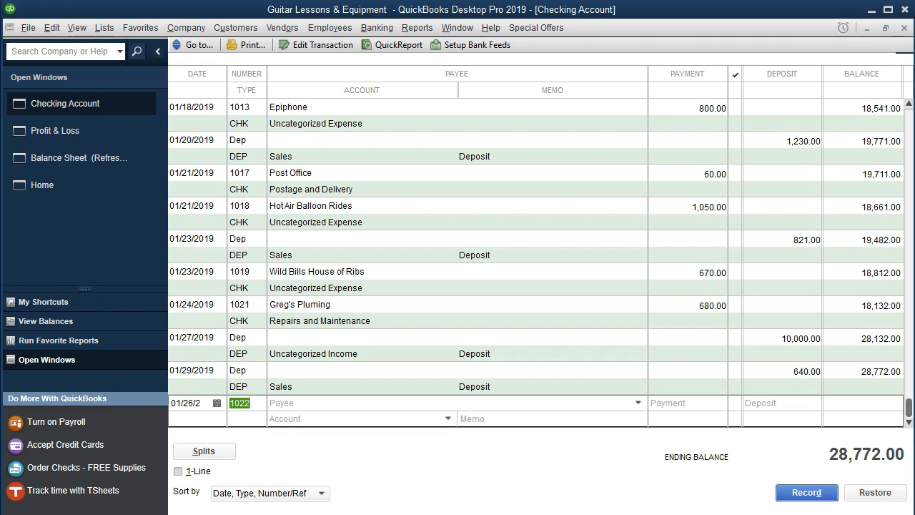
pyautogui.press('Tab')
pyautogui.write('Sunligh')
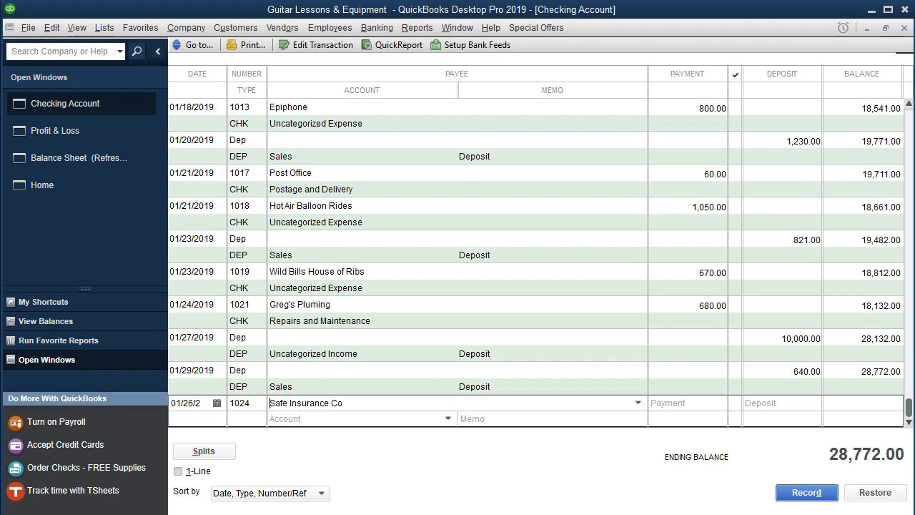
pyautogui.write('t Rentals')
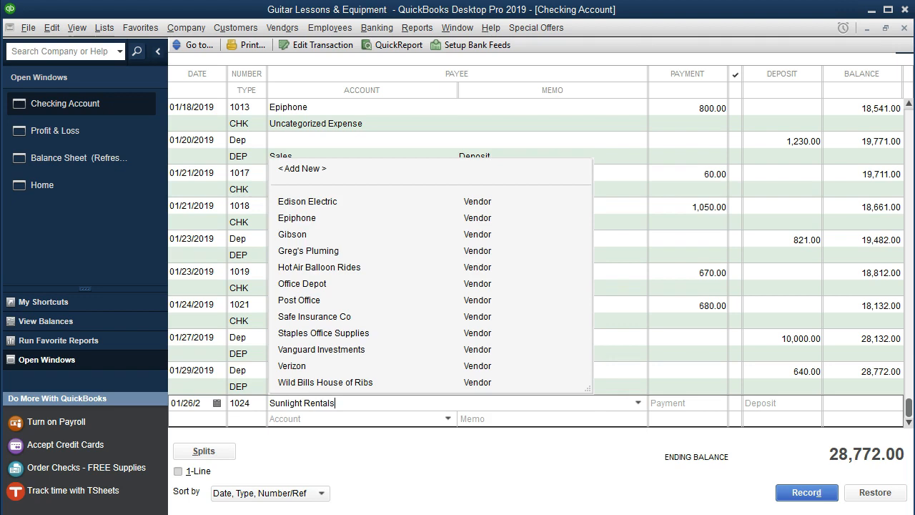
pyautogui.press('Tab')
pyautogui.press('Return')
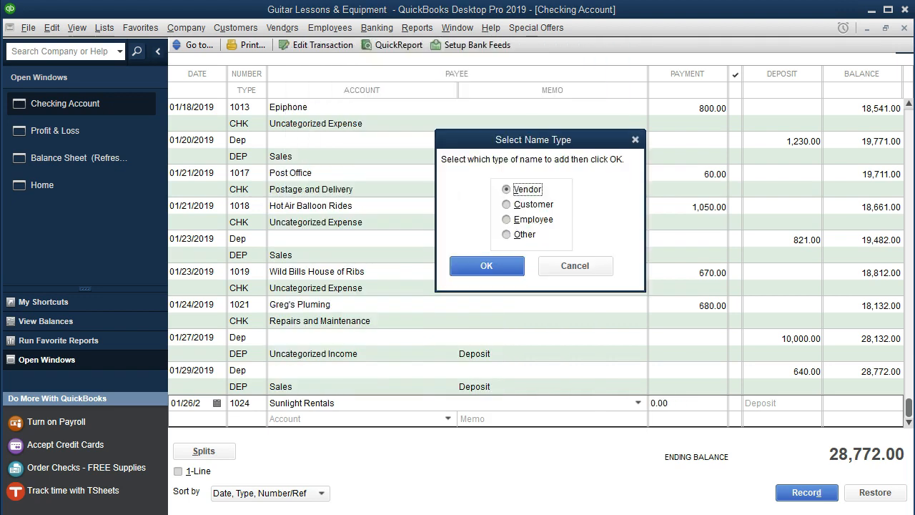
pyautogui.press('Return')
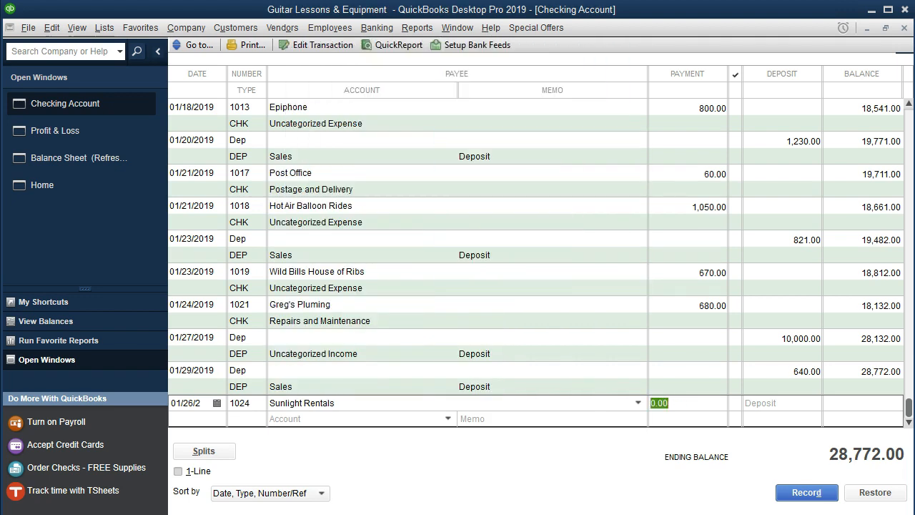
# Set the Sunlight Rentals payment to 1500, assign it to Rent Expense, and record the check.
pyautogui.write('1500')
pyautogui.press('Tab')
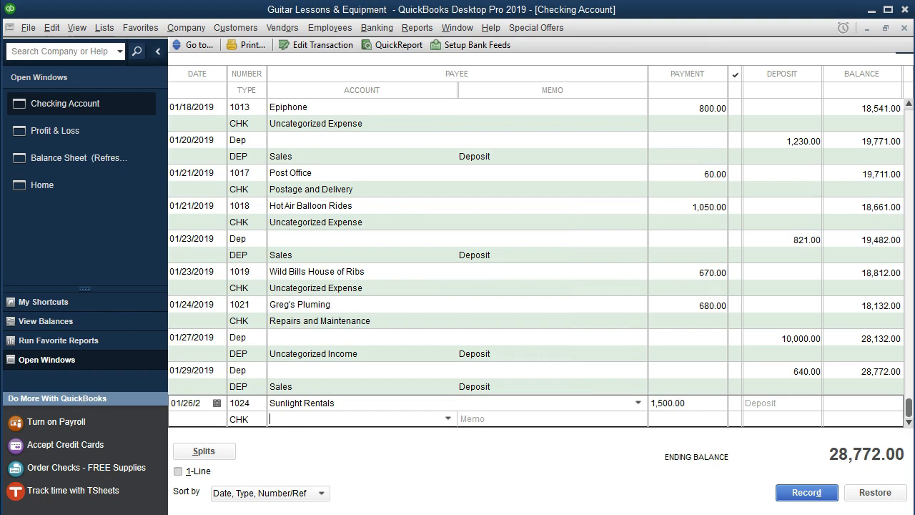
pyautogui.click(446, 418)
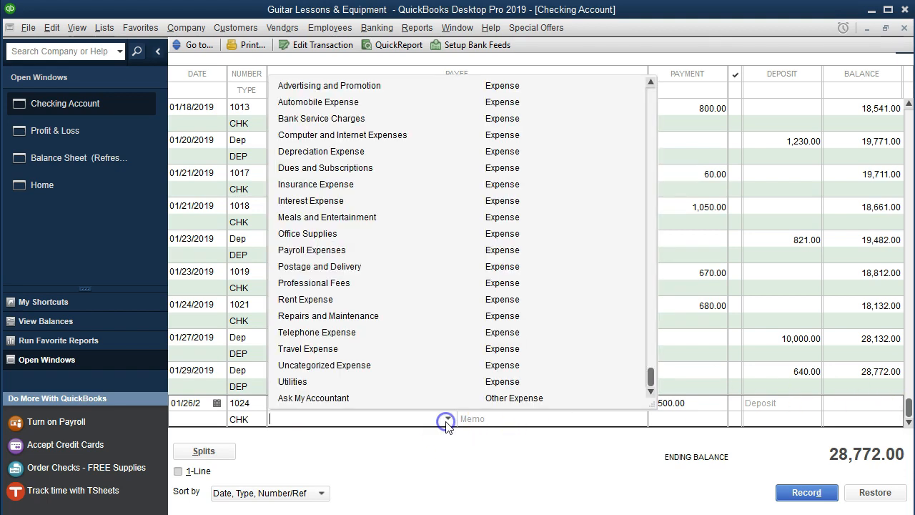
pyautogui.click(336, 301)
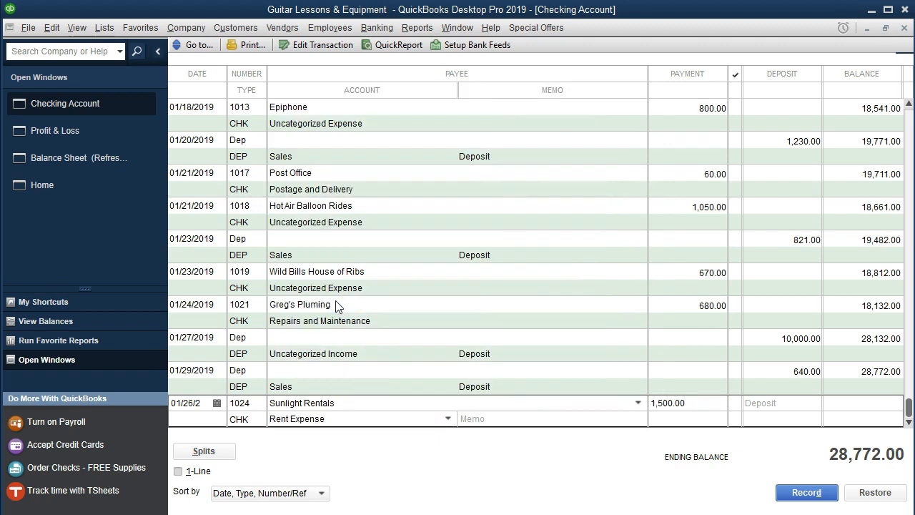
pyautogui.press('Return')
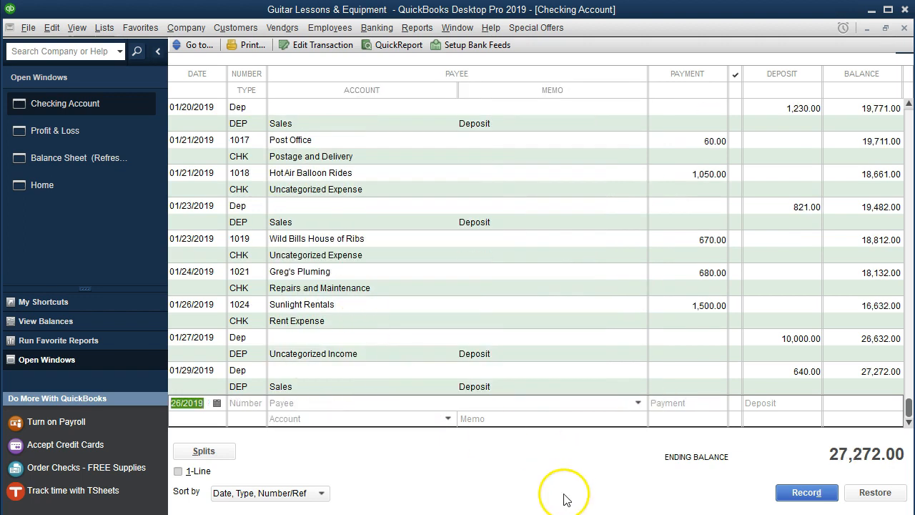
# Switch to the bank statement in Adobe Acrobat Reader and highlight the 1/26 Sunlight Rentals row, from the date through the amount.
pyautogui.click(565, 514)
pyautogui.moveTo(385, 363); pyautogui.dragTo(712, 368)
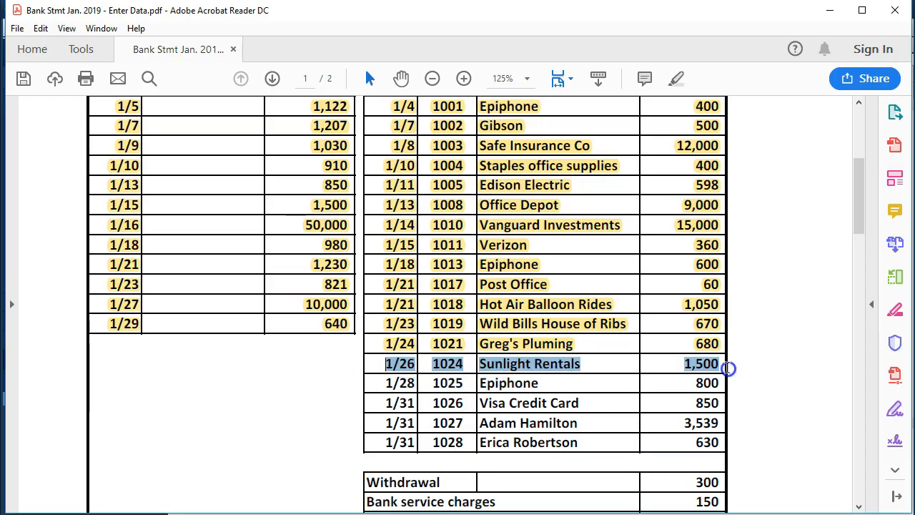
pyautogui.rightClick(697, 370)
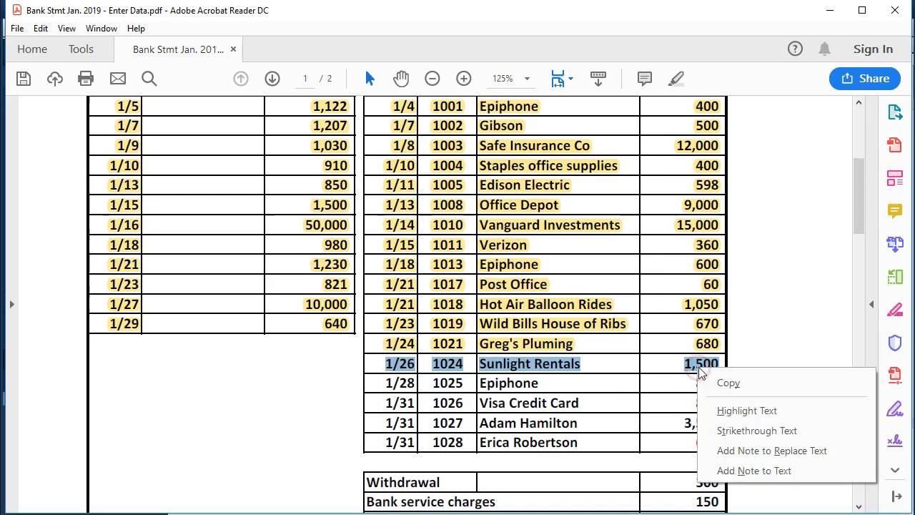
pyautogui.click(724, 410)
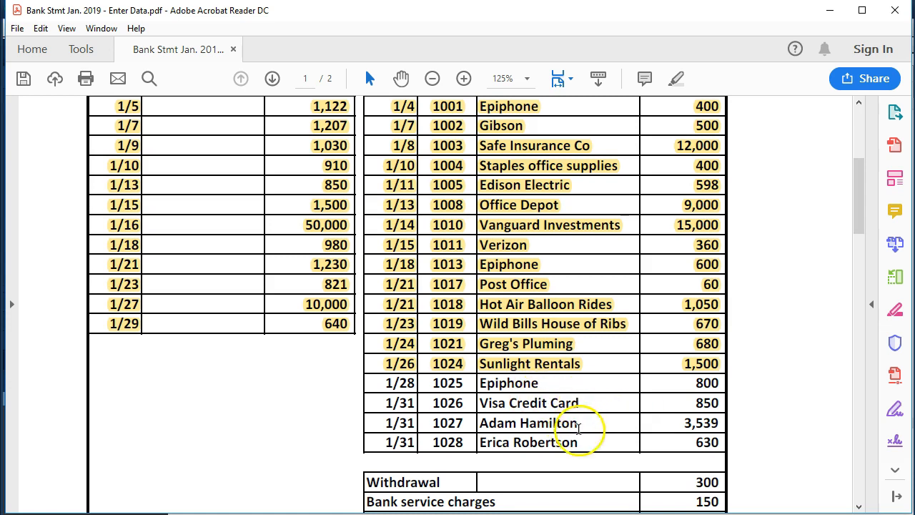
# In QuickBooks, record check 1025 dated 01/28/2019 to Epiphone for 800, assigned to Uncategorized Expense.
pyautogui.click(548, 512)
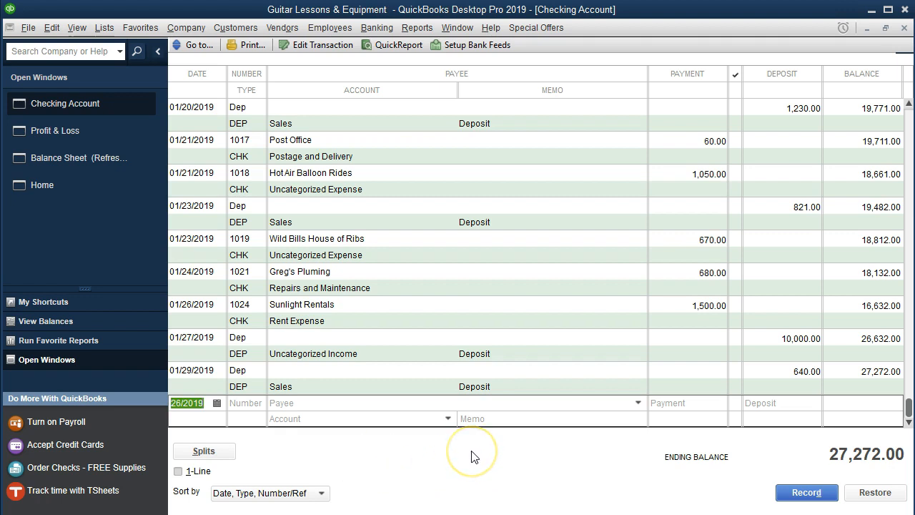
pyautogui.press('+')
pyautogui.press('Tab')
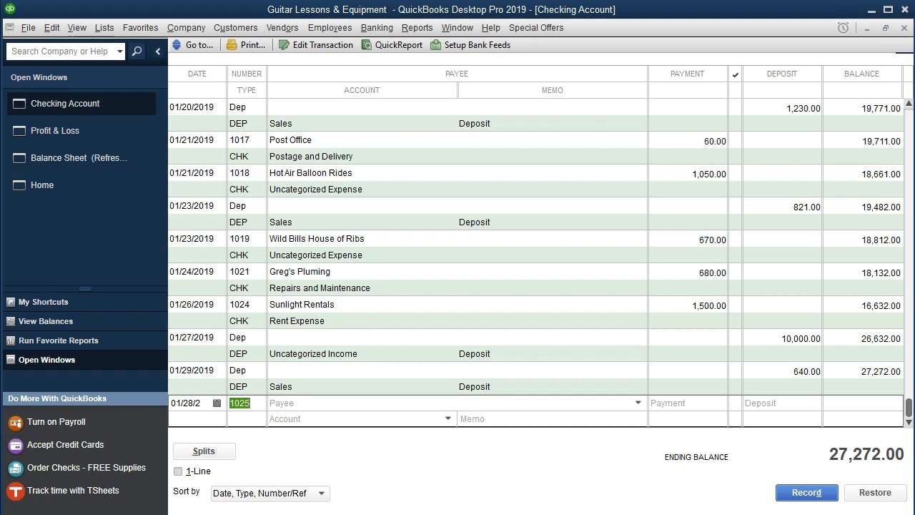
pyautogui.press('Tab')
pyautogui.write('E')
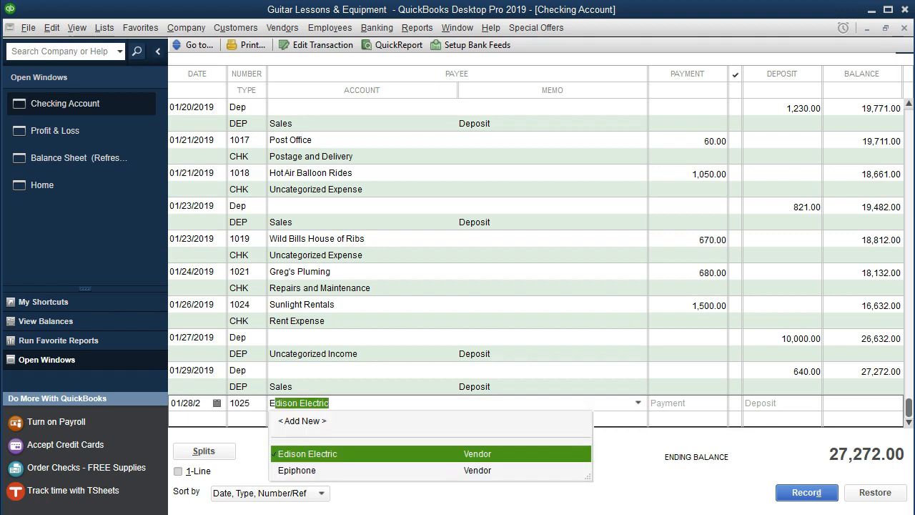
pyautogui.click(312, 470)
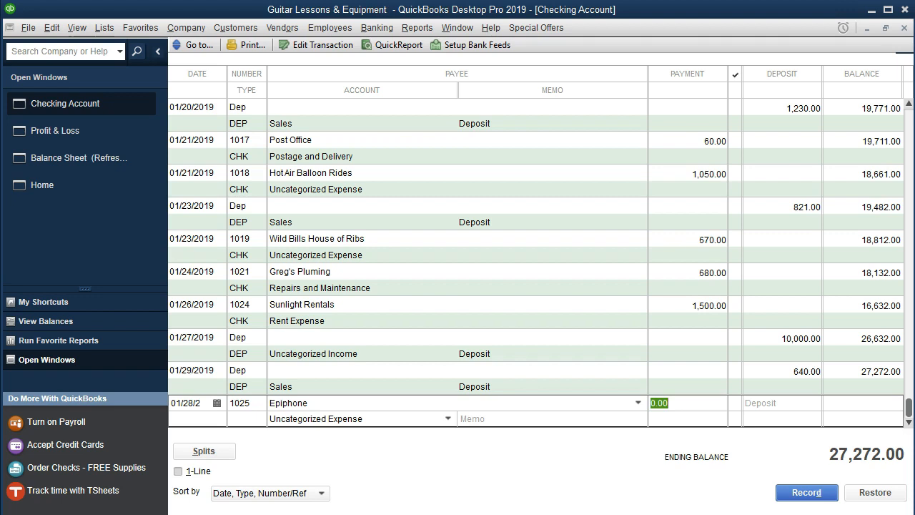
pyautogui.write('800')
pyautogui.press('Tab')
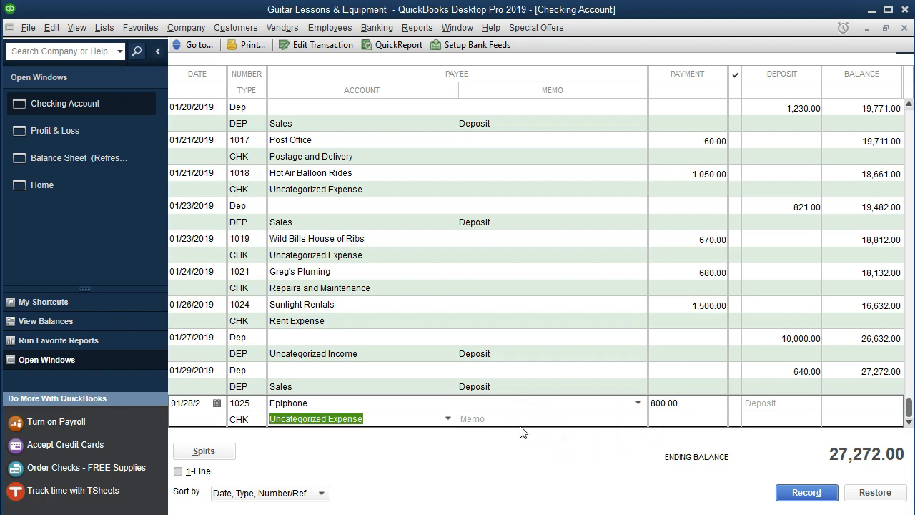
pyautogui.press('Return')
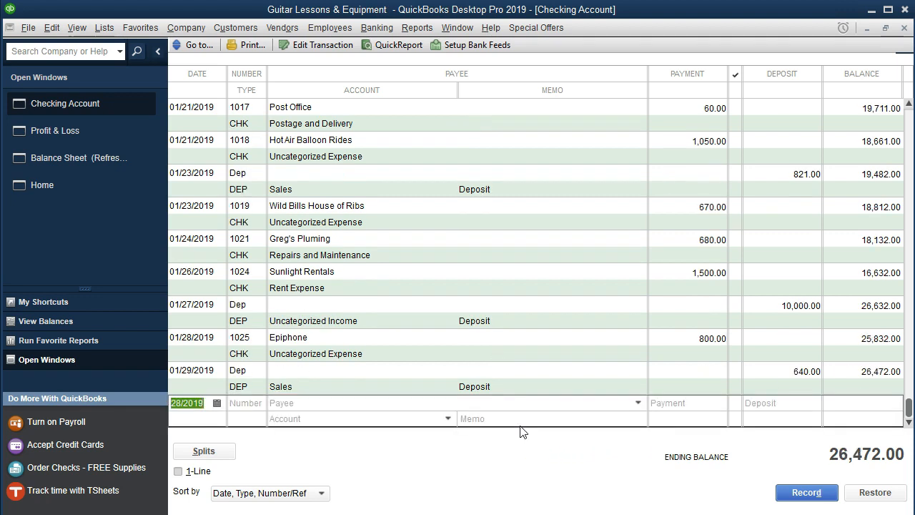
# Switch to the bank statement in Adobe Acrobat Reader and highlight the 1/28 Epiphone row, from the date through the amount.
pyautogui.hotkey('alt', 'Tab')
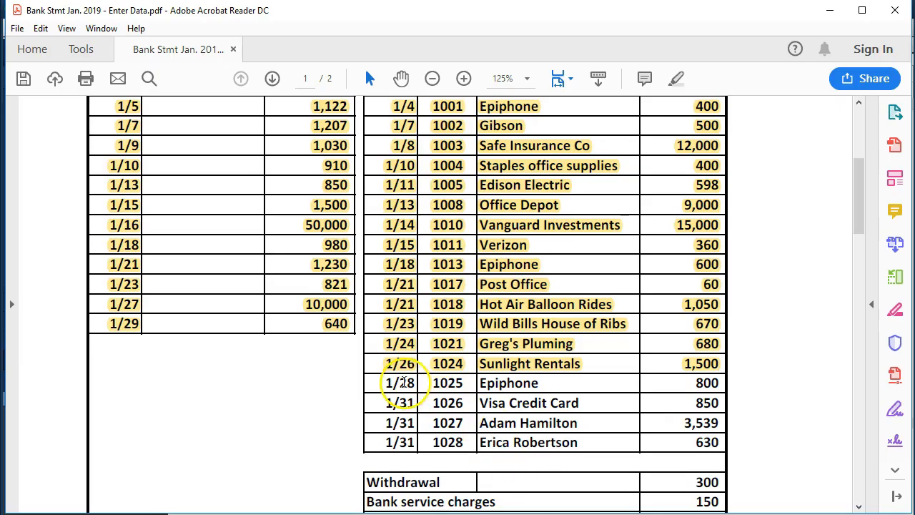
pyautogui.moveTo(391, 382); pyautogui.dragTo(709, 383)
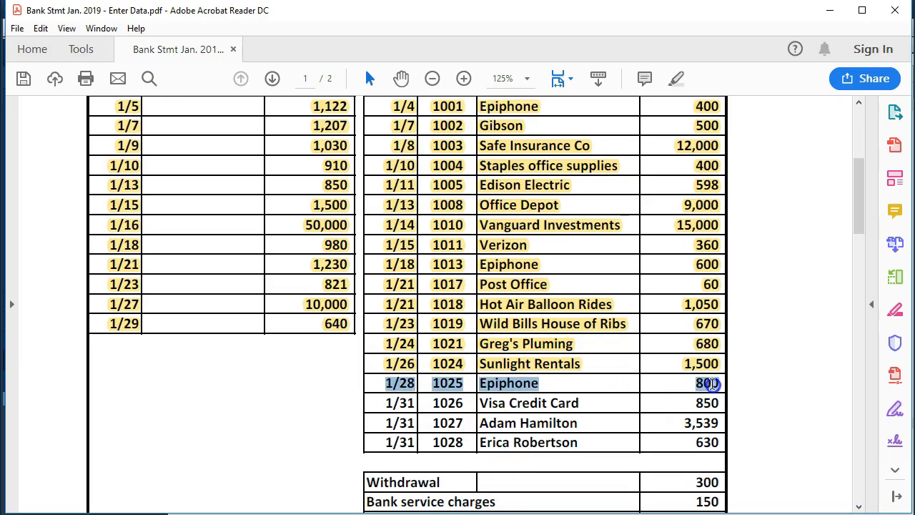
pyautogui.rightClick(714, 384)
pyautogui.click(747, 428)
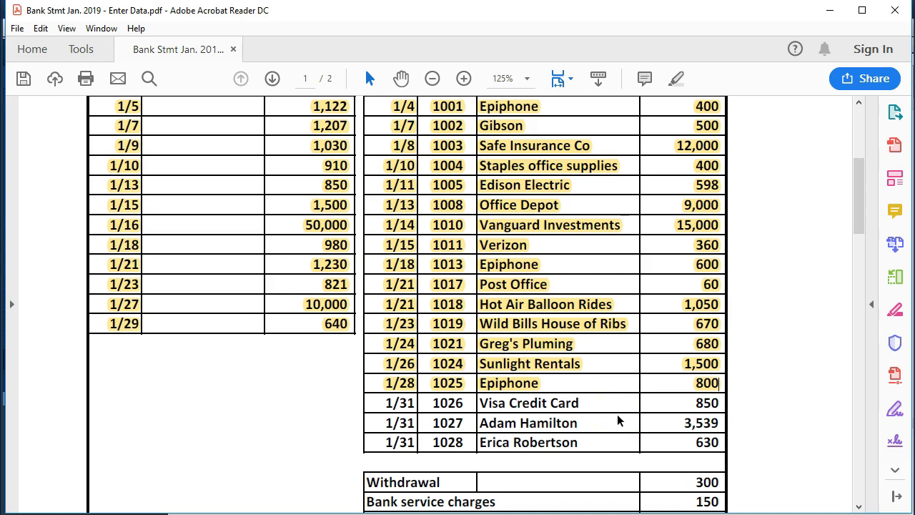
pyautogui.click(692, 404)
pyautogui.click(691, 405)
# In QuickBooks, start a register entry dated 01/31/2019 with check number 1026.
pyautogui.hotkey('alt', 'Tab')
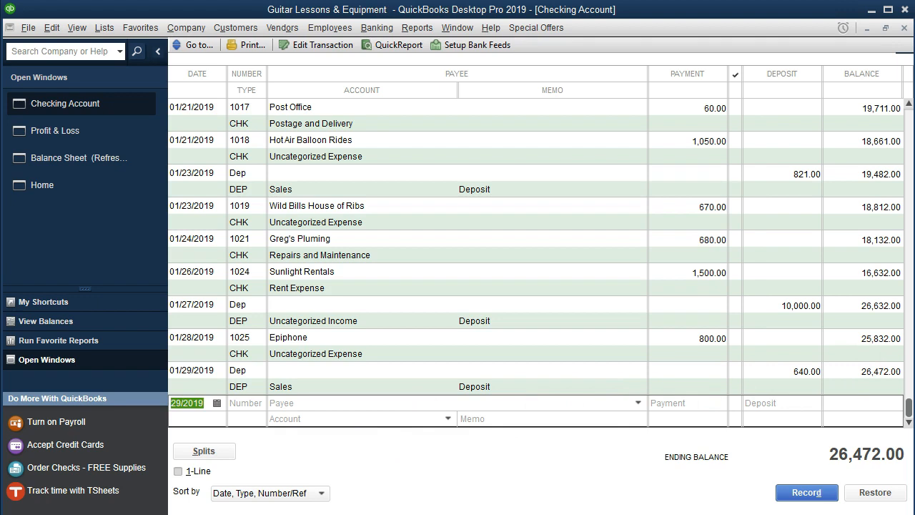
pyautogui.press('+')
pyautogui.press('+')
pyautogui.press('Tab')
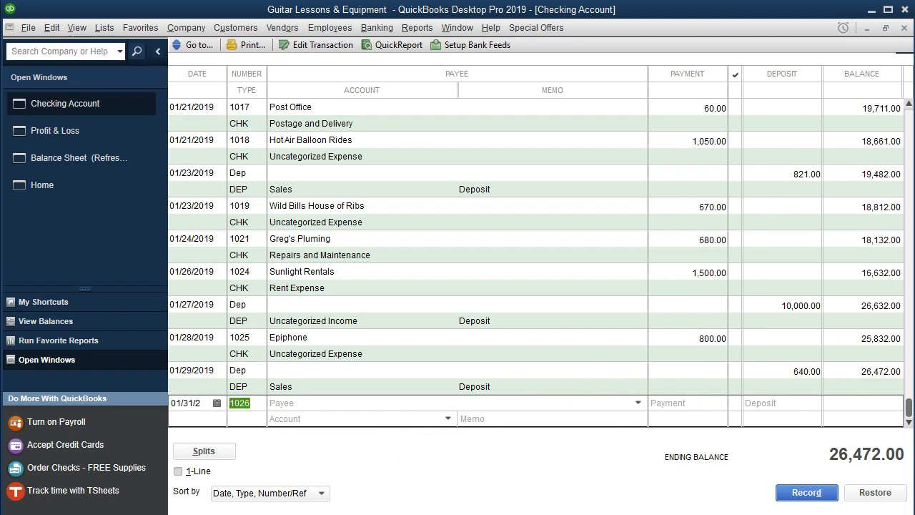
pyautogui.write('1026')
pyautogui.press('Tab')
# Make Visa Credit Card the payee of check 1026, quickly added as a vendor, and set the payment to 850.
pyautogui.write('Vidsa')
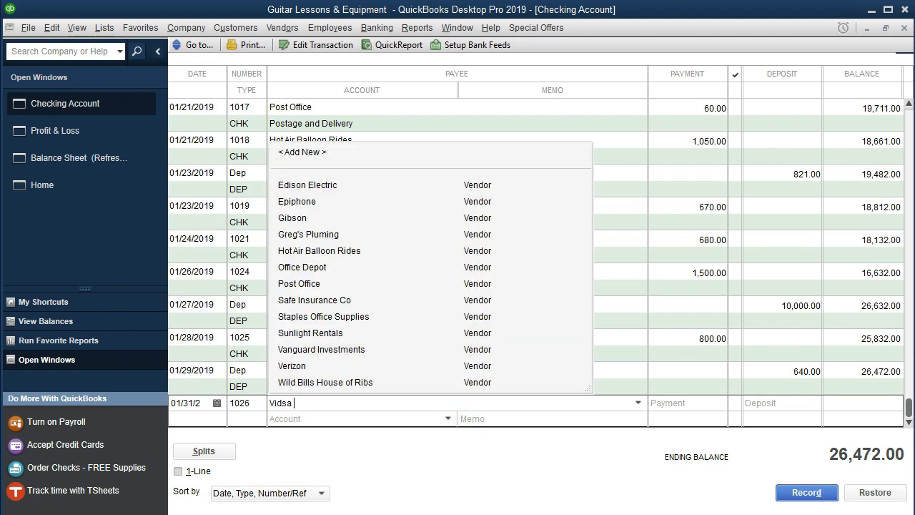
pyautogui.press('BackSpace')
pyautogui.press('BackSpace')
pyautogui.press('BackSpace')
pyautogui.press('BackSpace')
pyautogui.write('sa Credit Card')
pyautogui.press('Tab')
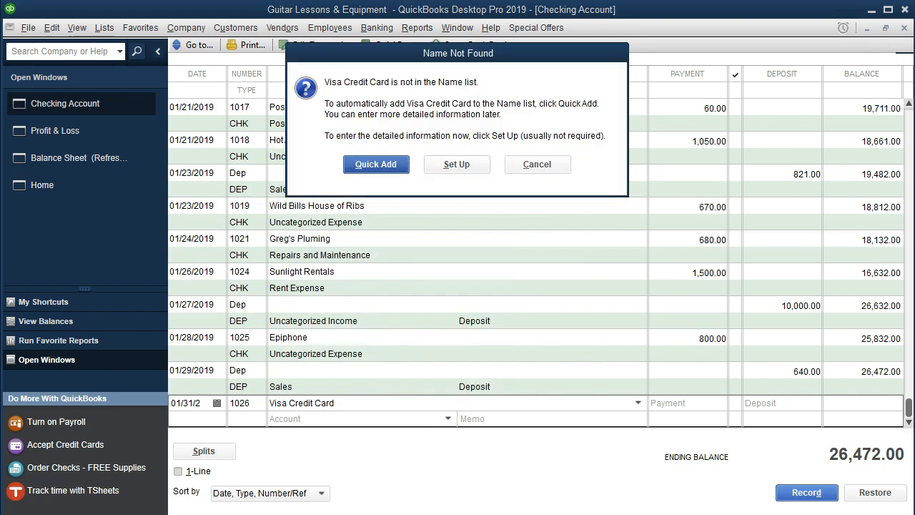
pyautogui.press('Return')
pyautogui.press('Return')
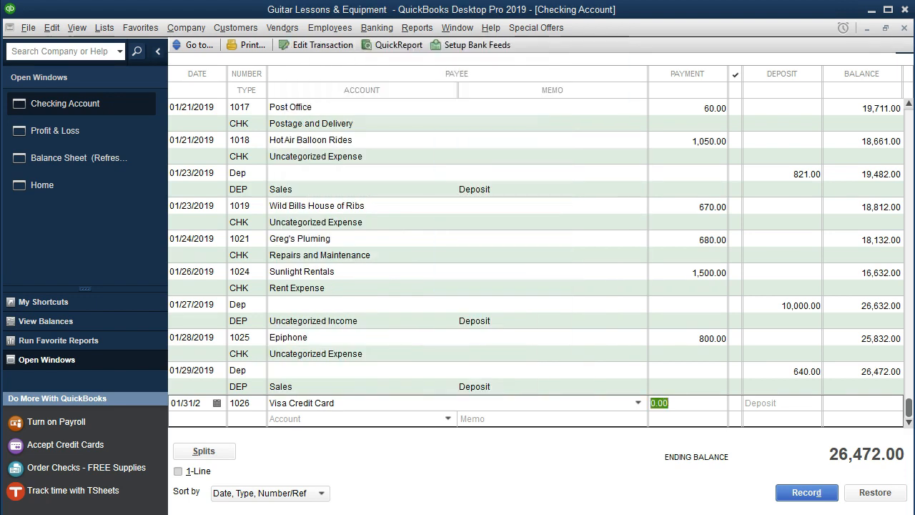
pyautogui.write('850')
pyautogui.press('Tab')
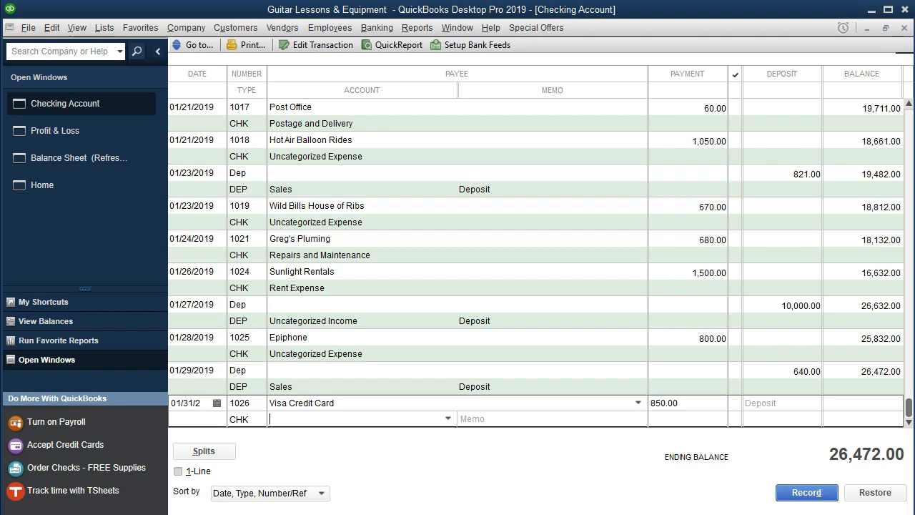
# In the Word document Open Items Jan. 2019, add the bullet "Visa Credit Card 1/31 1029 for 870" and return to QuickBooks.
pyautogui.moveTo(375, 514)
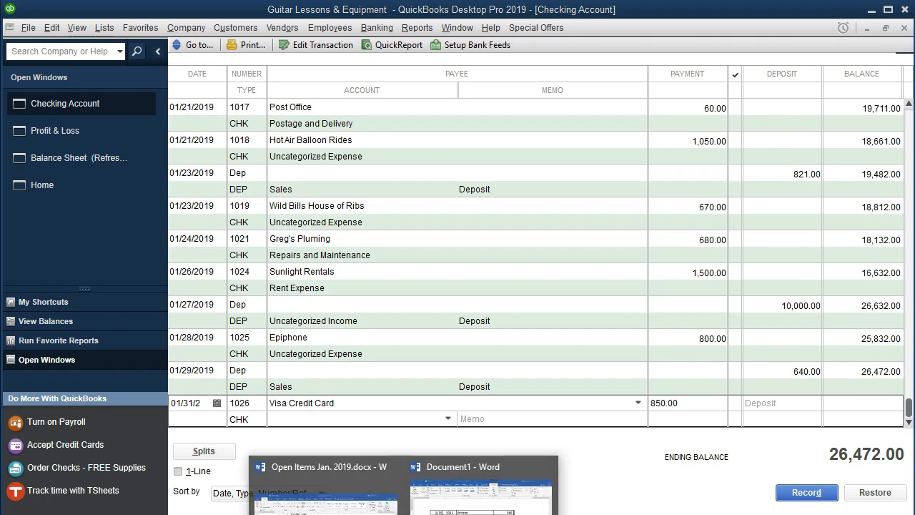
pyautogui.click(390, 490)
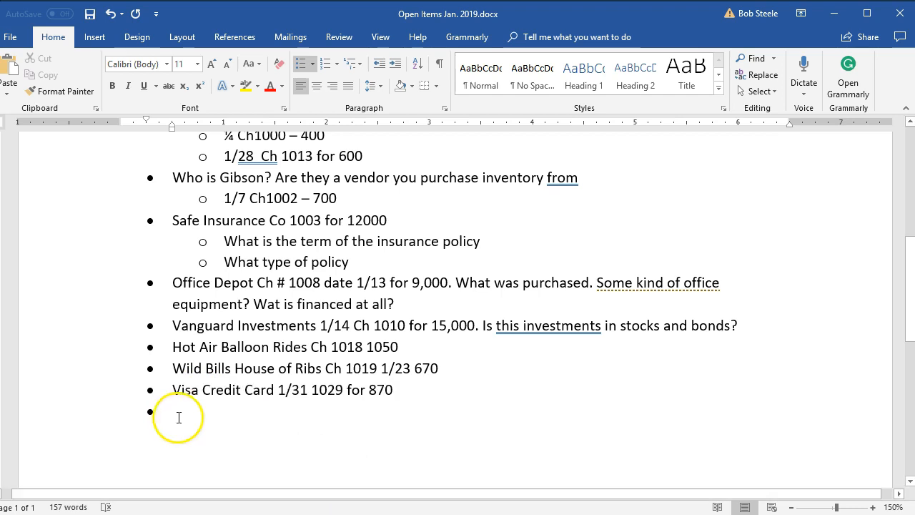
pyautogui.click(833, 14)
# Assign the Visa Credit Card payment to Uncategorized Expense and record the check.
pyautogui.click(326, 418)
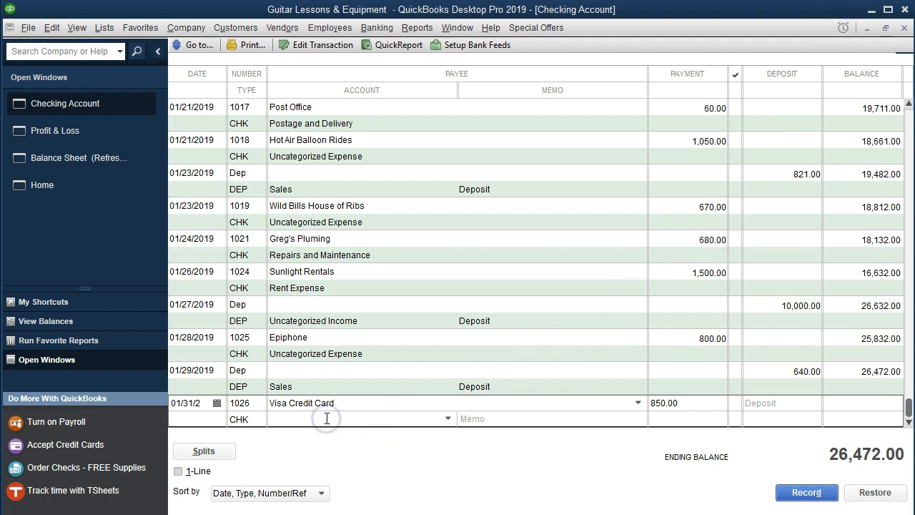
pyautogui.write('Uncategorized Expense')
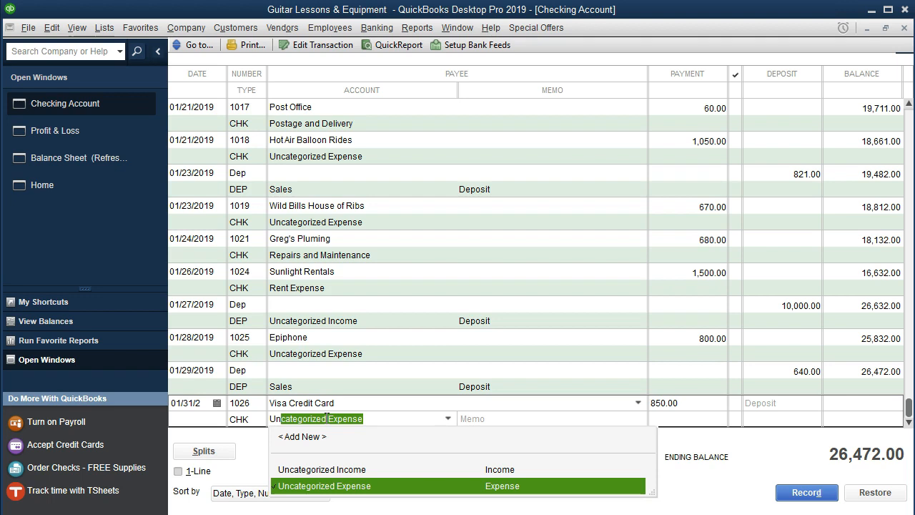
pyautogui.press('Tab')
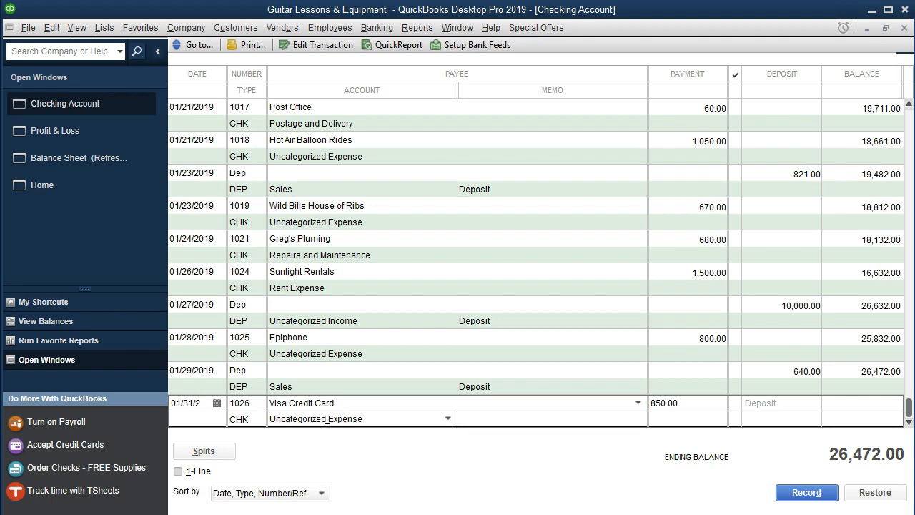
pyautogui.press('Return')
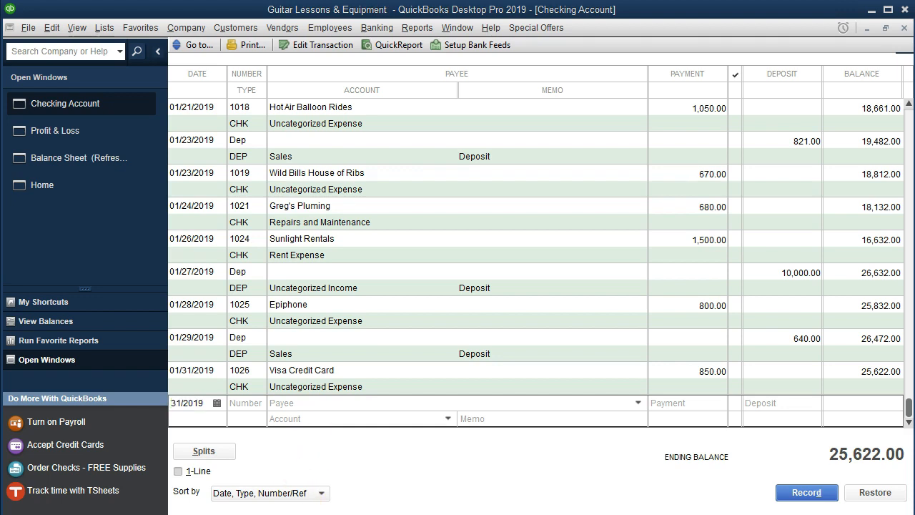
# Switch to the bank statement in Adobe Acrobat Reader and highlight the 1/31 Visa Credit Card row, from the date through the amount.
pyautogui.hotkey('alt', 'Tab')
pyautogui.moveTo(372, 405); pyautogui.dragTo(721, 401)
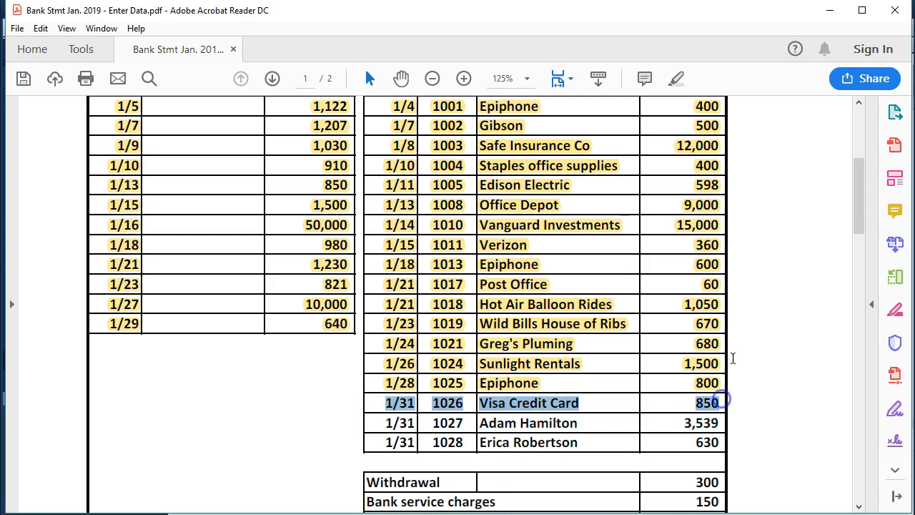
pyautogui.rightClick(516, 405)
pyautogui.click(542, 444)
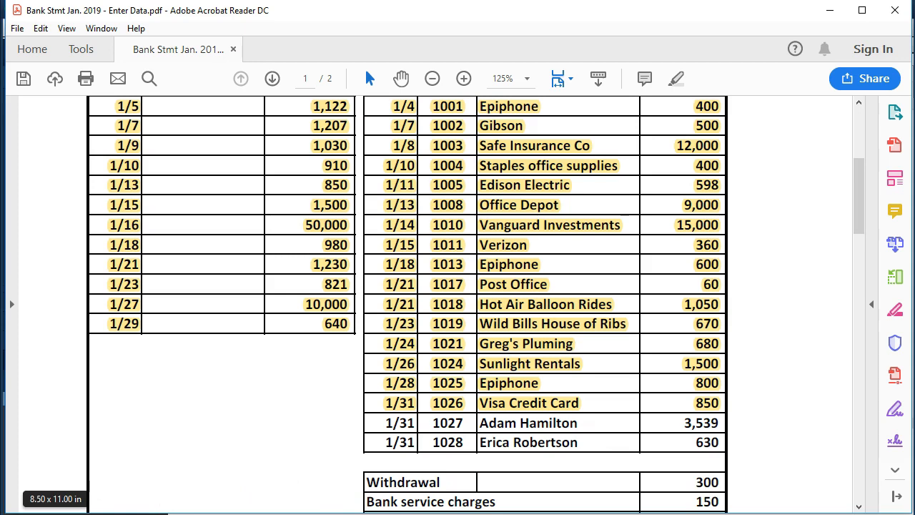
# In the Word open items list, correct the bullet on checks 1027 and 1028 to read "Who are they? Are these Paychecks?".
pyautogui.hotkey('alt', 'Tab')
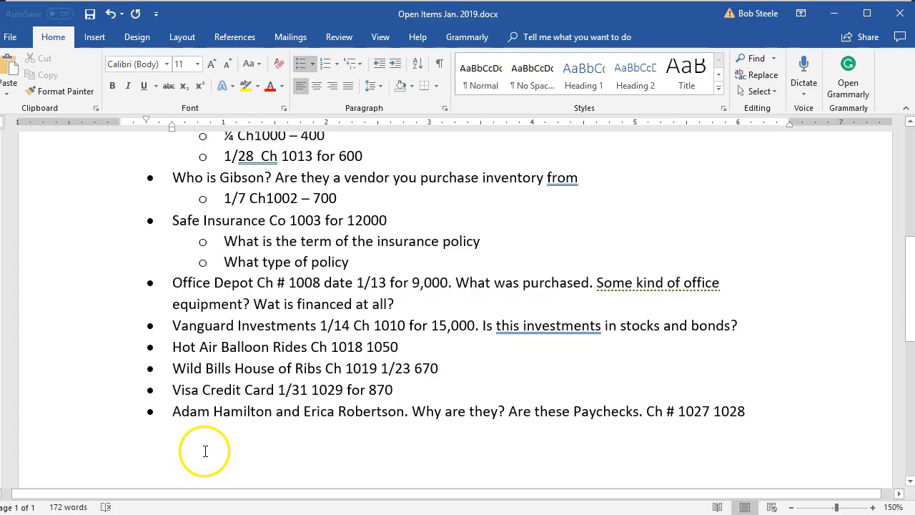
pyautogui.scroll(-1, 202, 442)
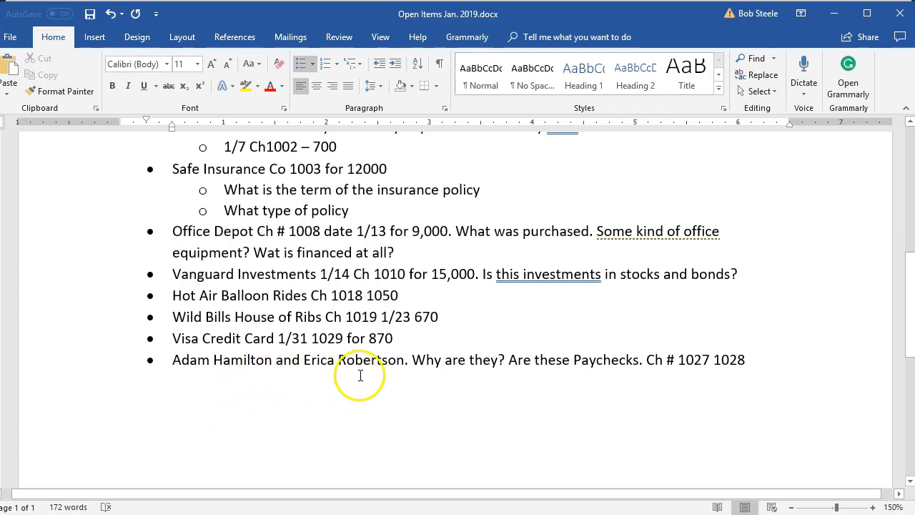
pyautogui.click(440, 361)
pyautogui.press('BackSpace')
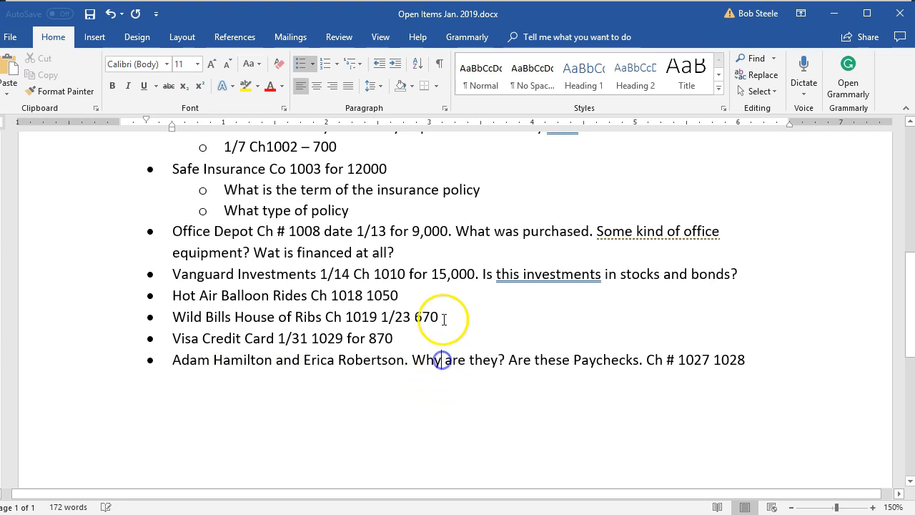
pyautogui.write('o')
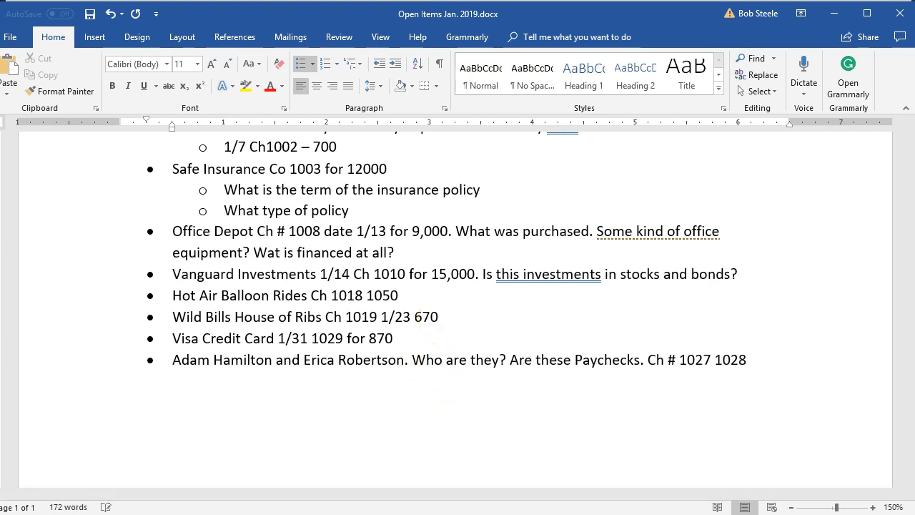
pyautogui.click(645, 347)
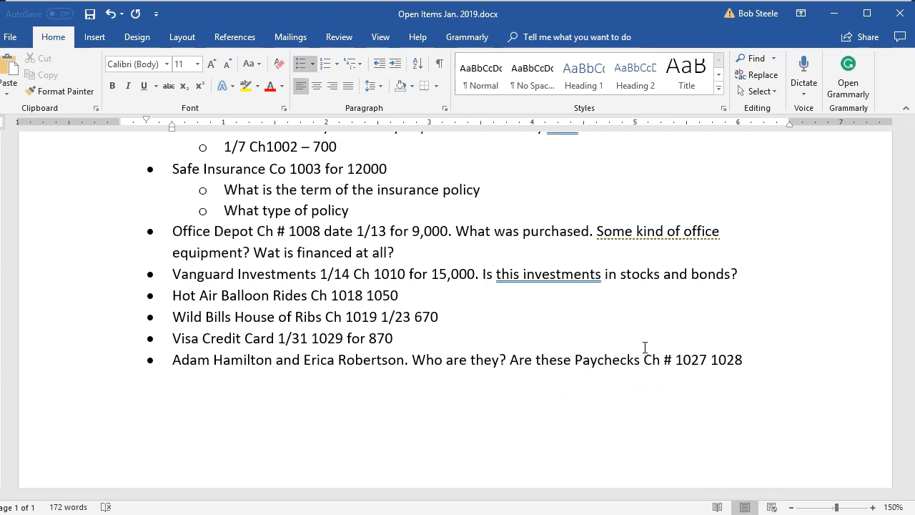
pyautogui.press('BackSpace')
pyautogui.write('?')
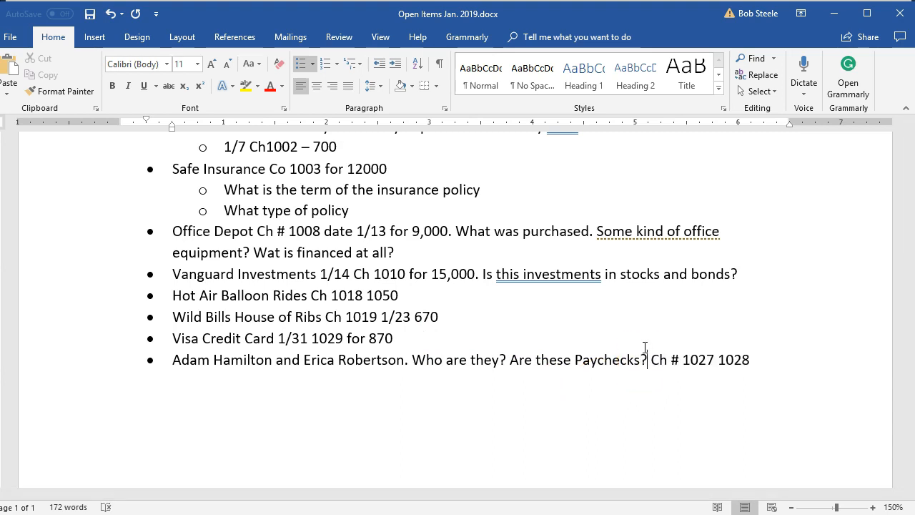
pyautogui.click(646, 361)
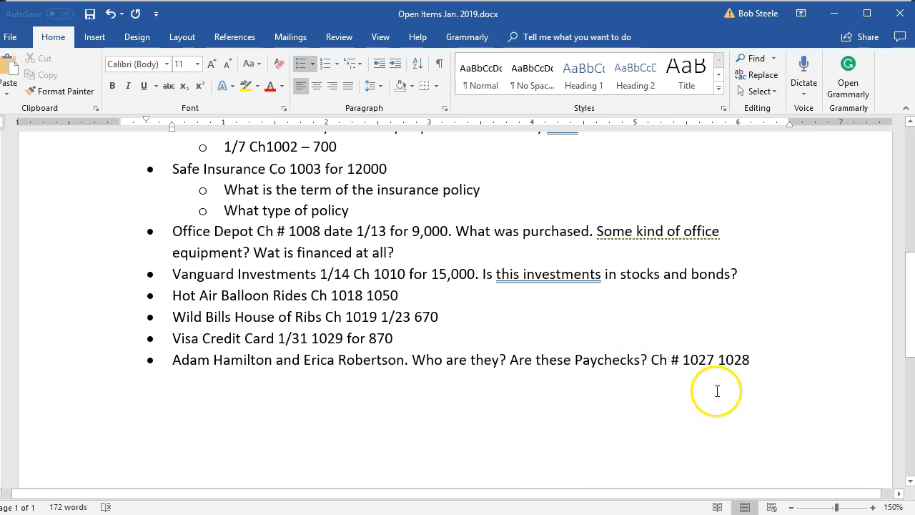
pyautogui.click(834, 16)
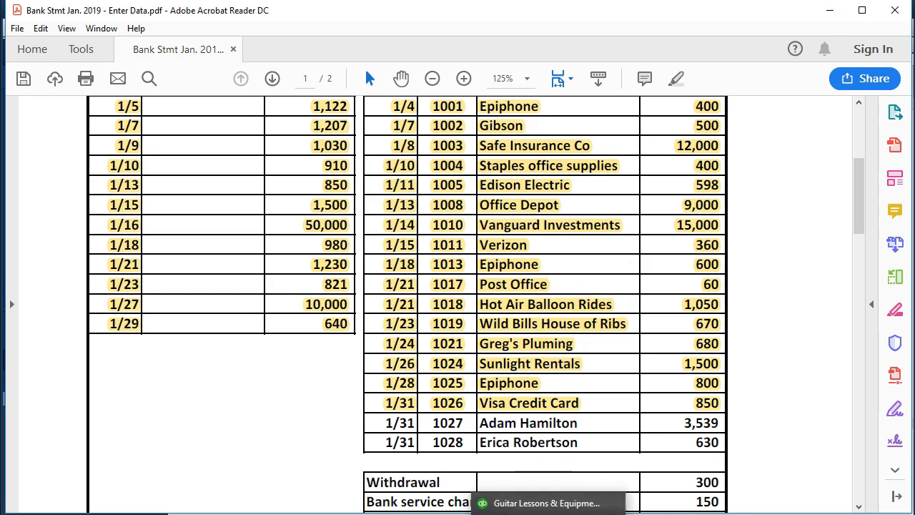
# In the QuickBooks checking register, start check 1027 dated 01/31/2019 and quickly add the payee's full name from the statement as a vendor.
pyautogui.click(547, 513)
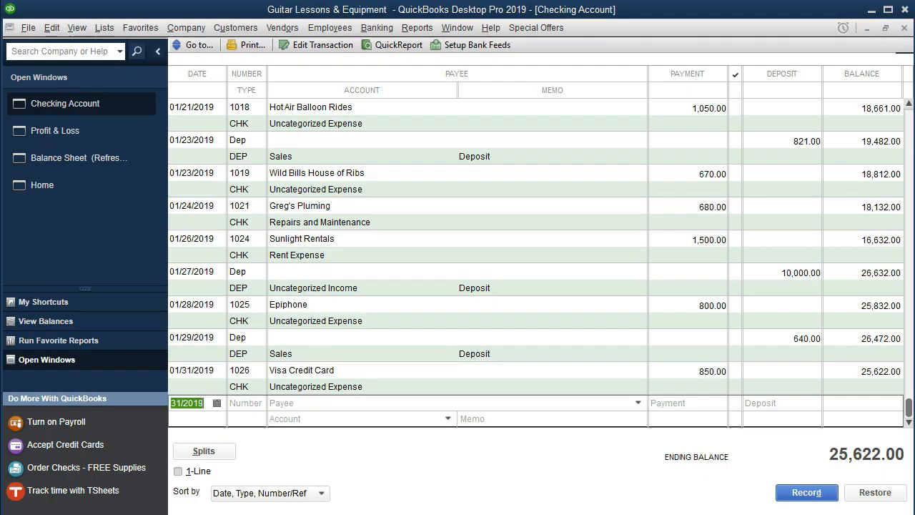
pyautogui.click(243, 404)
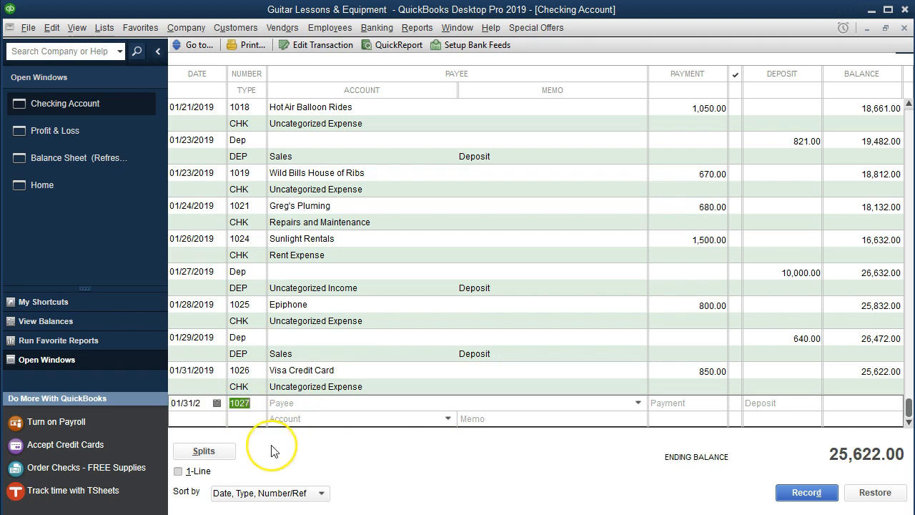
pyautogui.press('Tab')
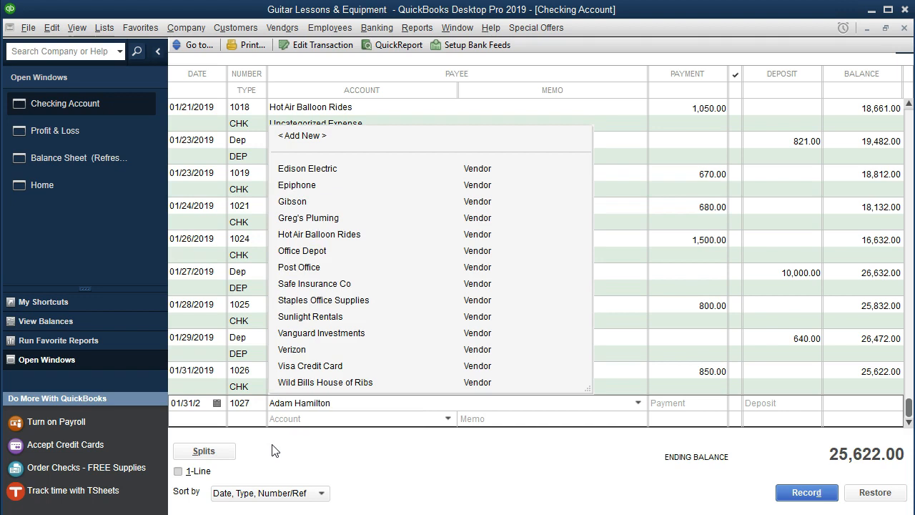
pyautogui.click(311, 418)
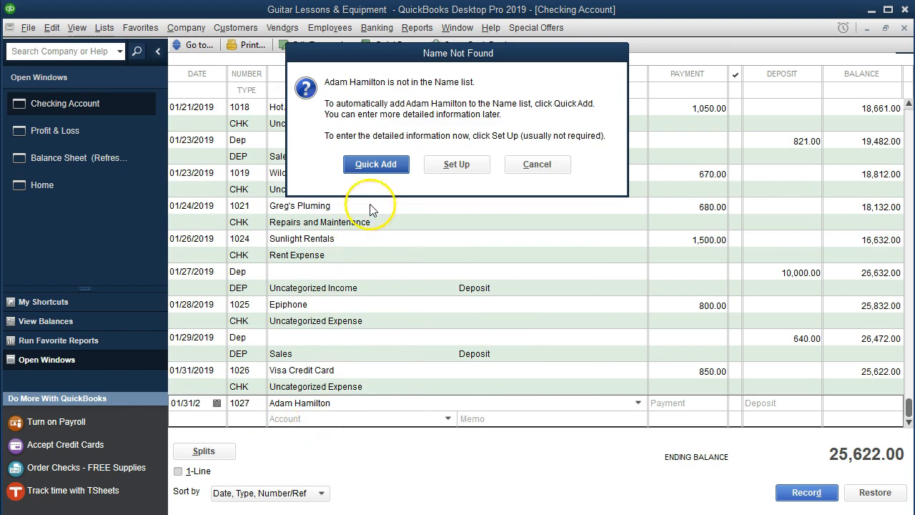
pyautogui.click(371, 163)
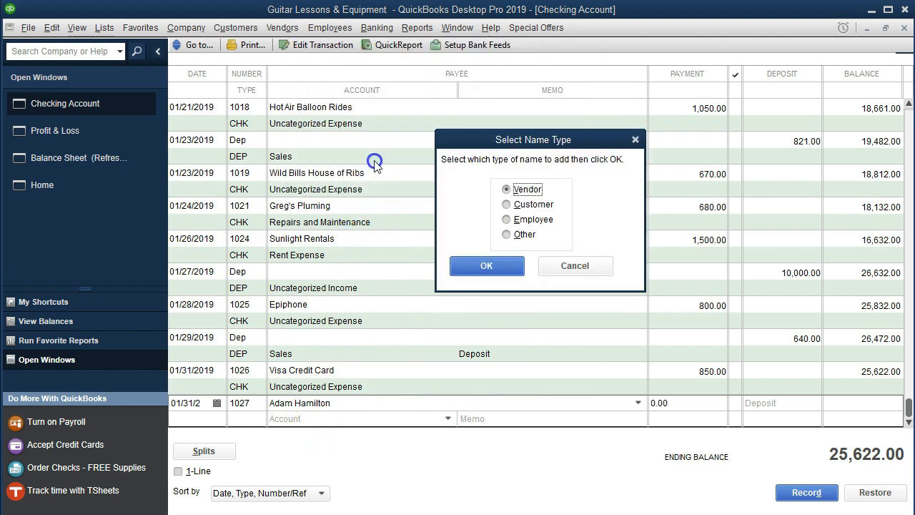
pyautogui.click(501, 205)
pyautogui.click(487, 266)
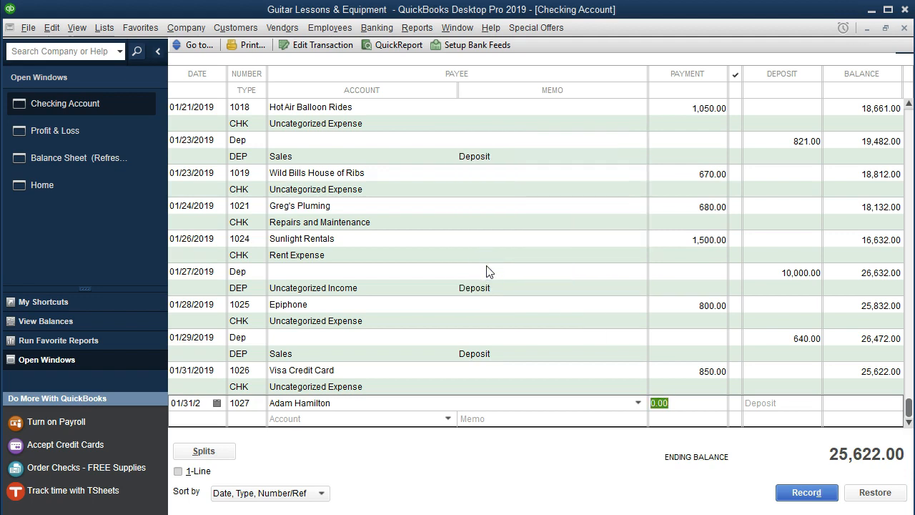
# Set check 1027's payment to 3539, assign it to Uncategorized Expense and record it.
pyautogui.write('3539')
pyautogui.press('Tab')
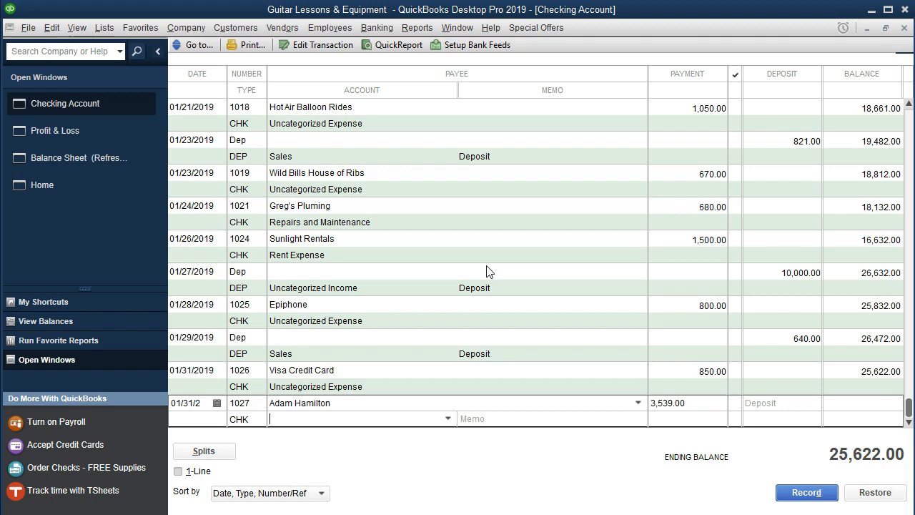
pyautogui.write('Uncategorized Expense')
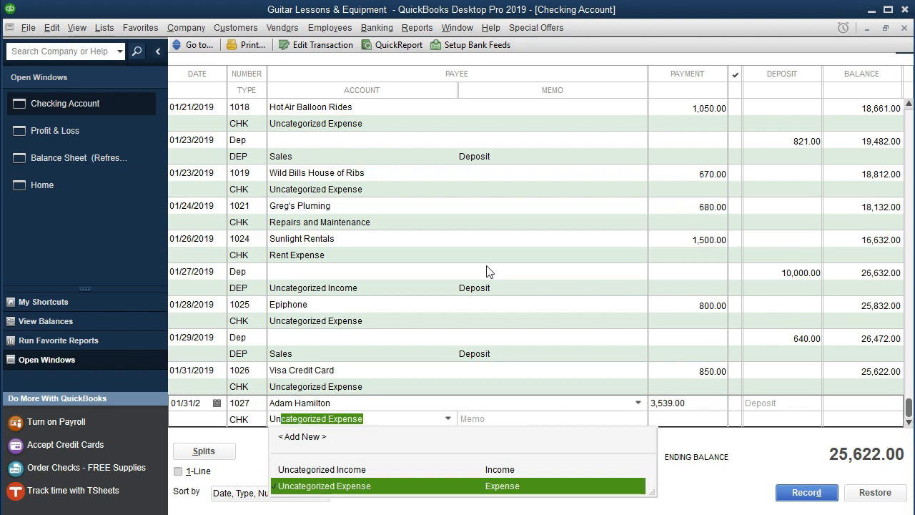
pyautogui.press('Tab')
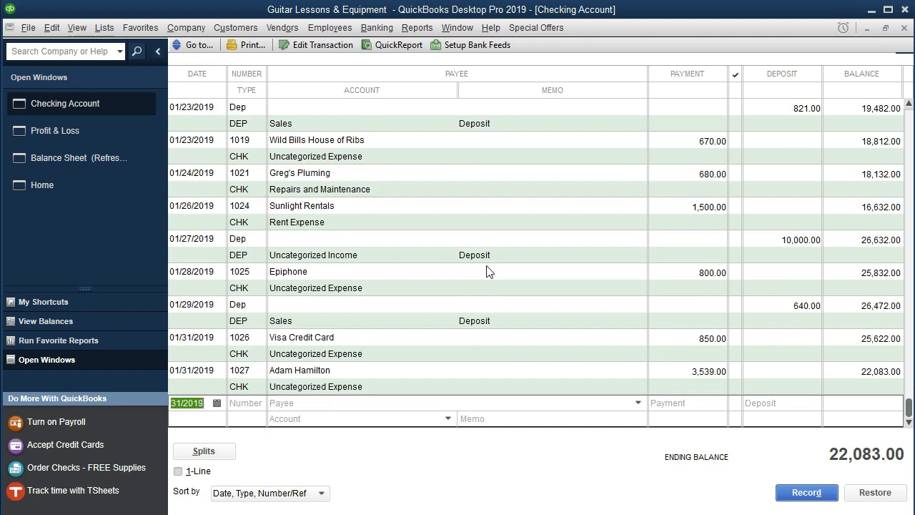
# Start check 1028 dated 01/31/2019 and quickly add the payee's full name from the statement as a vendor.
pyautogui.press('Tab')
pyautogui.press('Tab')
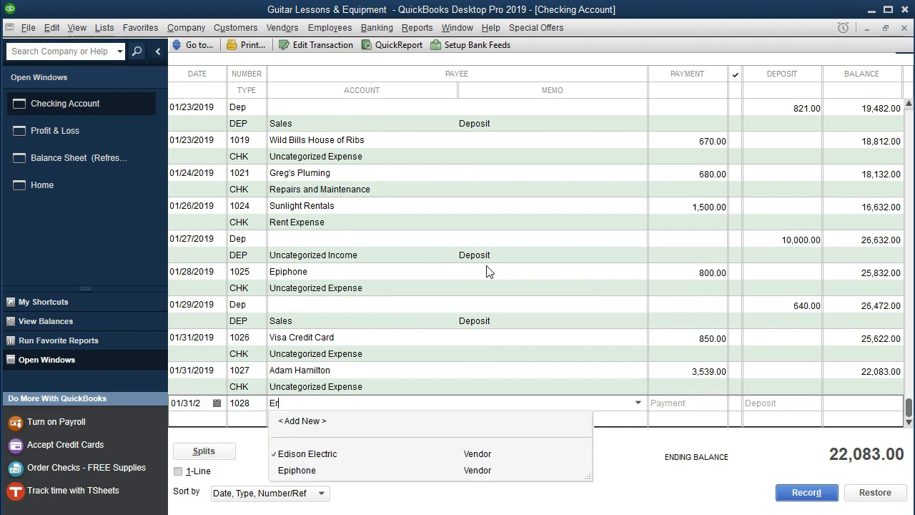
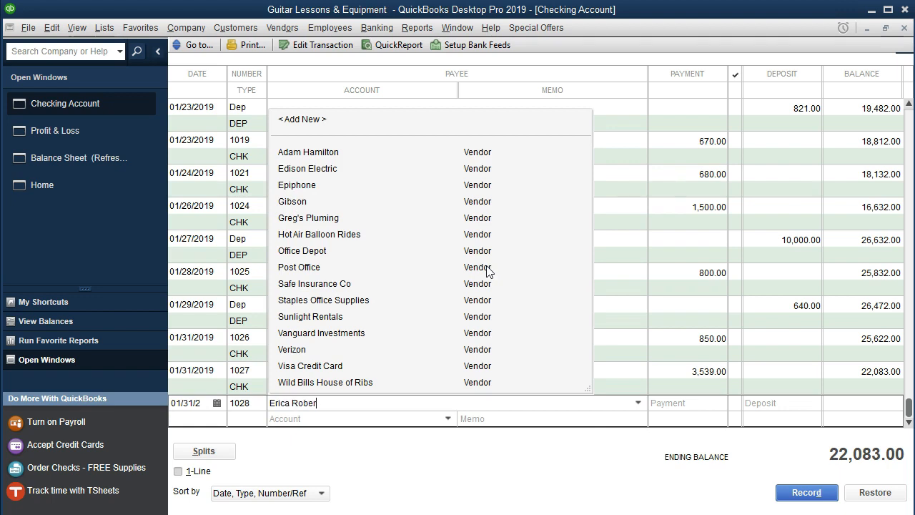
pyautogui.press('Tab')
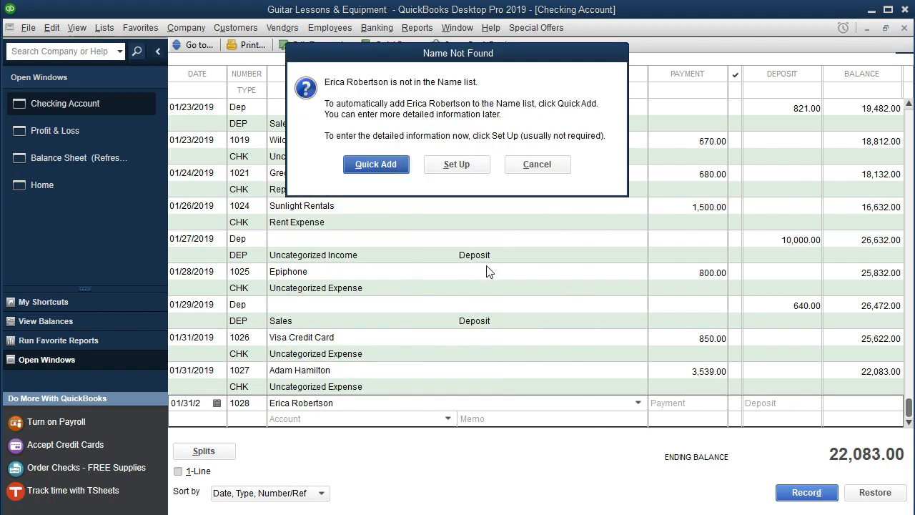
pyautogui.press('Return')
pyautogui.click(486, 266)
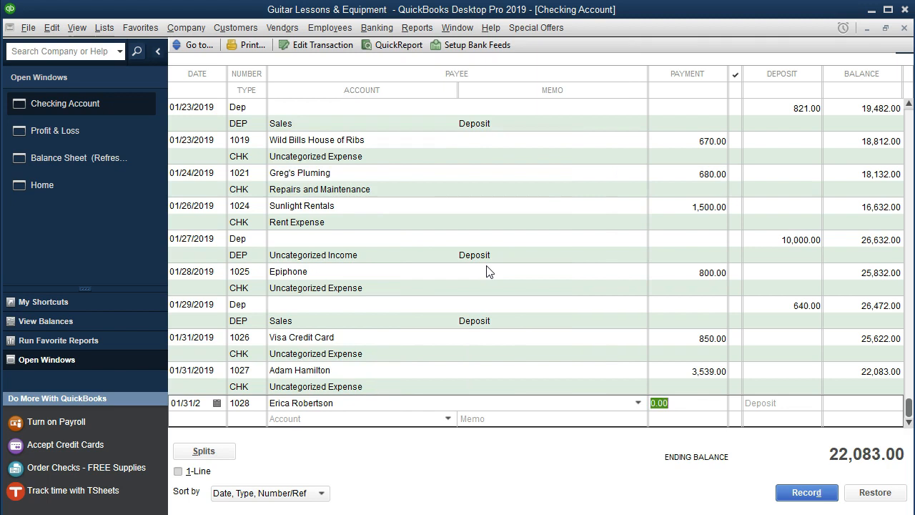
# Set check 1028's payment to 630, assign it to Uncategorized Expense and record it.
pyautogui.write('630')
pyautogui.press('Tab')
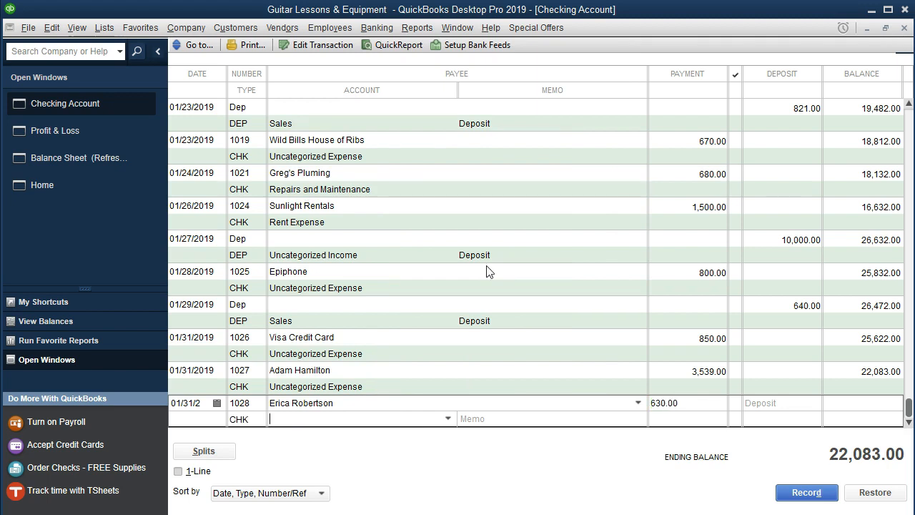
pyautogui.write('u')
pyautogui.press('Tab')
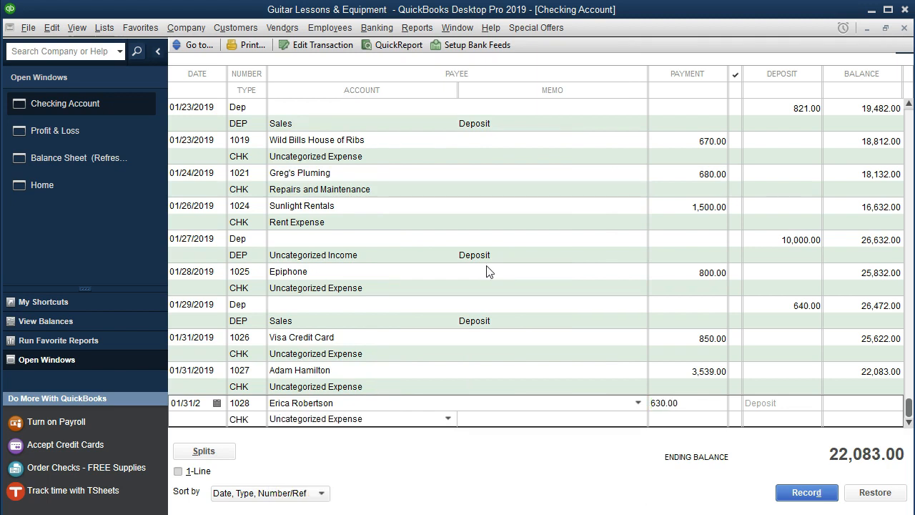
pyautogui.press('Return')
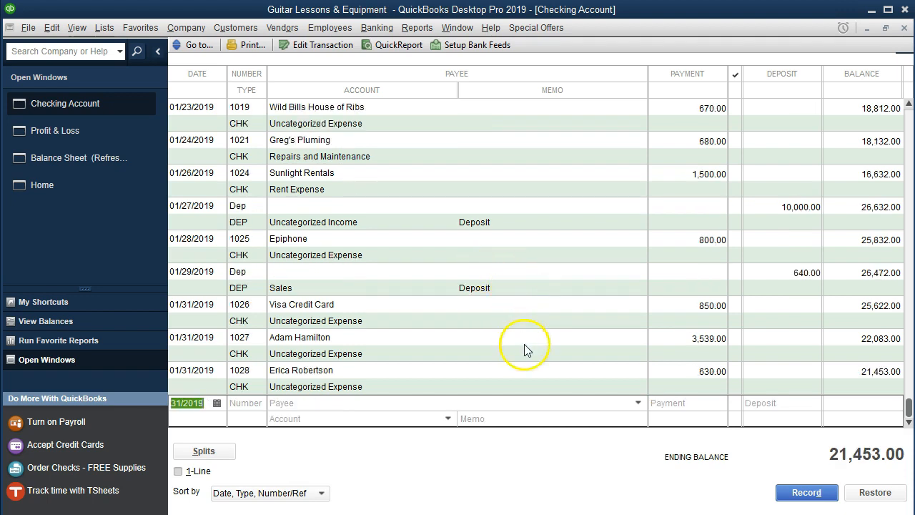
# Switch to the bank statement in Acrobat Reader and highlight the 1/31 rows for checks 1027 and 1028, from dates through amounts.
pyautogui.hotkey('alt', 'Tab')
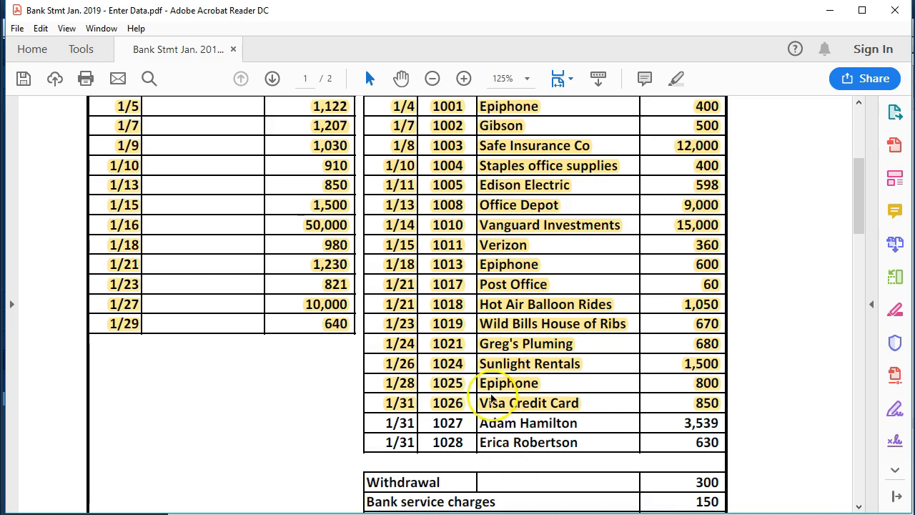
pyautogui.scroll(-2, 458, 343)
pyautogui.moveTo(383, 325); pyautogui.dragTo(720, 337)
pyautogui.rightClick(557, 326)
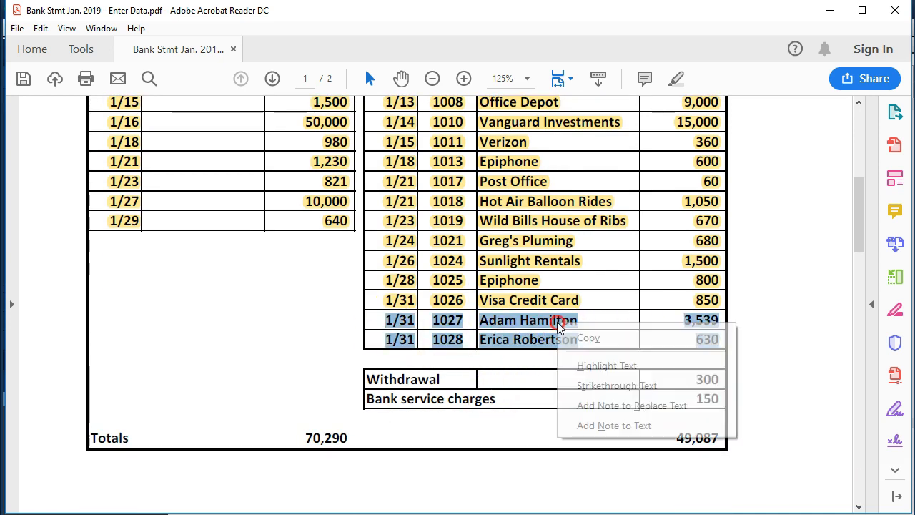
pyautogui.click(590, 367)
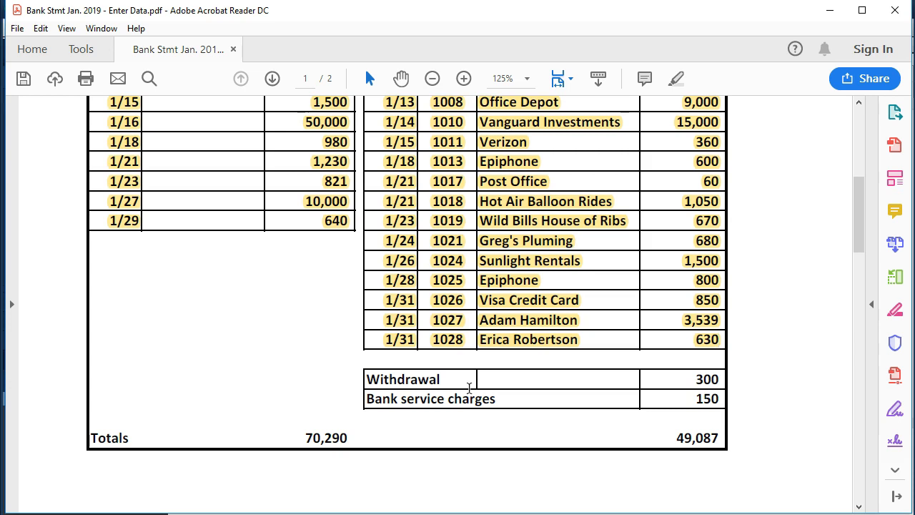
# In the Word document Open Items Jan. 2019, add the bullet "Withdrawal of cash 300. Personal or business." and return to the statement.
pyautogui.click(462, 384)
pyautogui.click(448, 377)
pyautogui.click(405, 514)
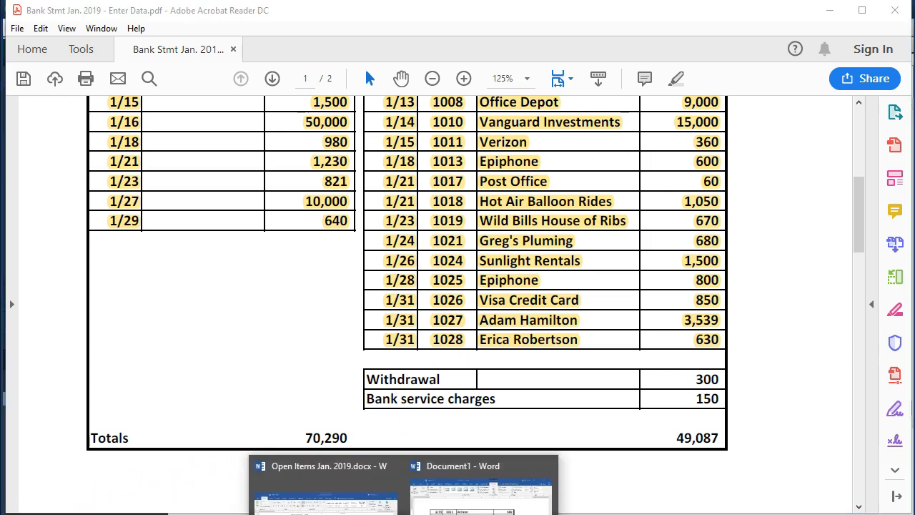
pyautogui.click(327, 494)
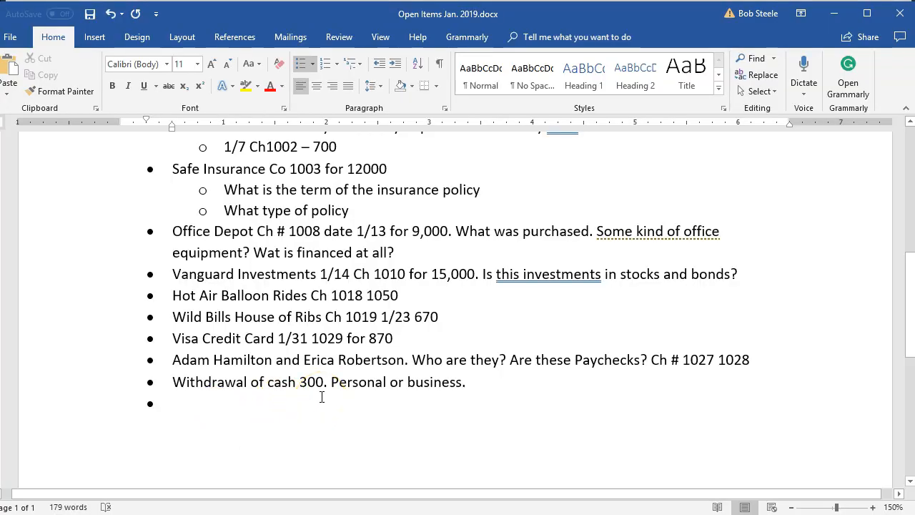
pyautogui.click(831, 26)
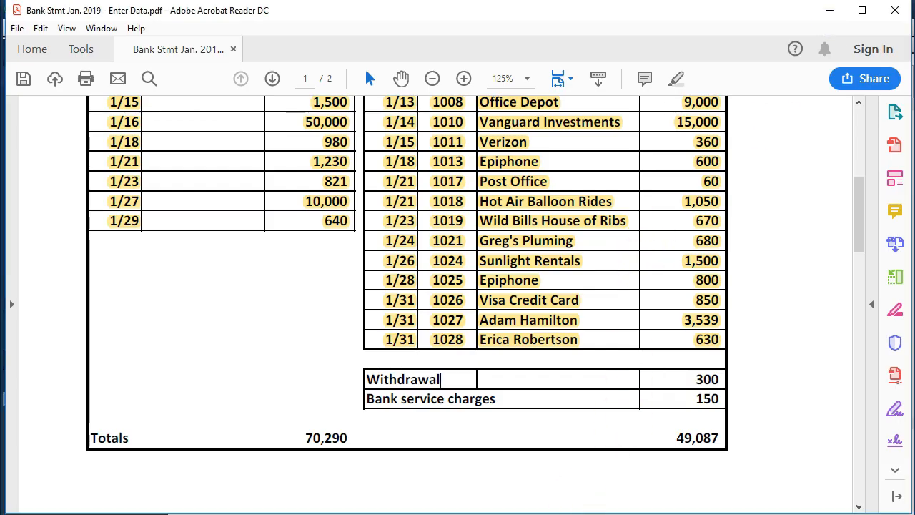
# Switch to QuickBooks and start a 01/31/2019 register entry with the number Other, no payee and a payment of 300.
pyautogui.click(472, 514)
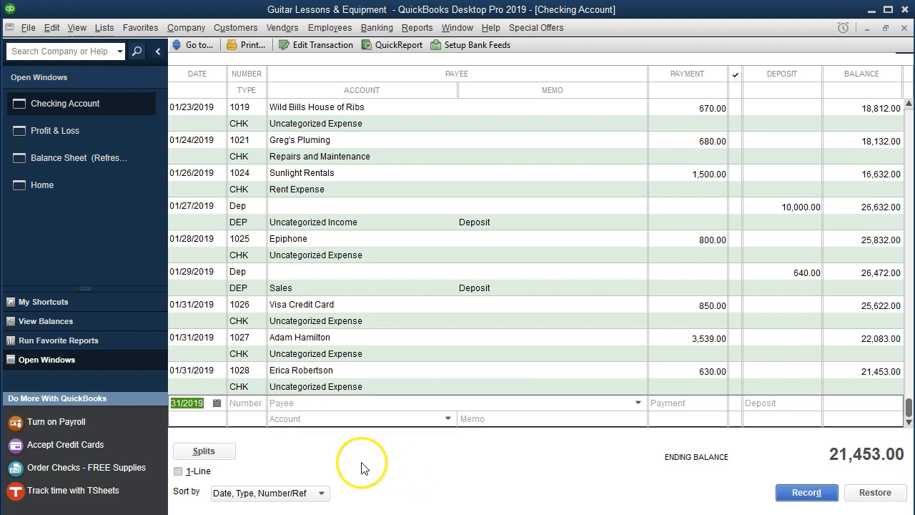
pyautogui.press('Tab')
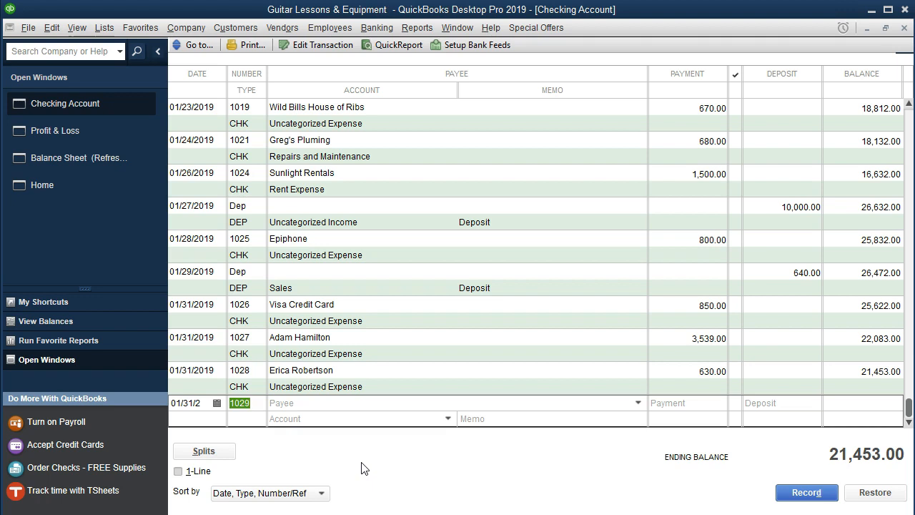
pyautogui.write('Other')
pyautogui.press('Tab')
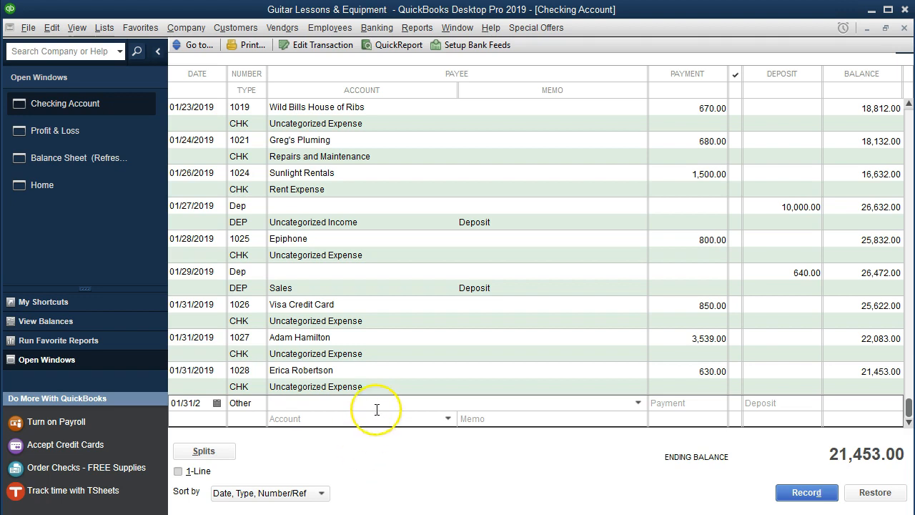
pyautogui.press('Tab')
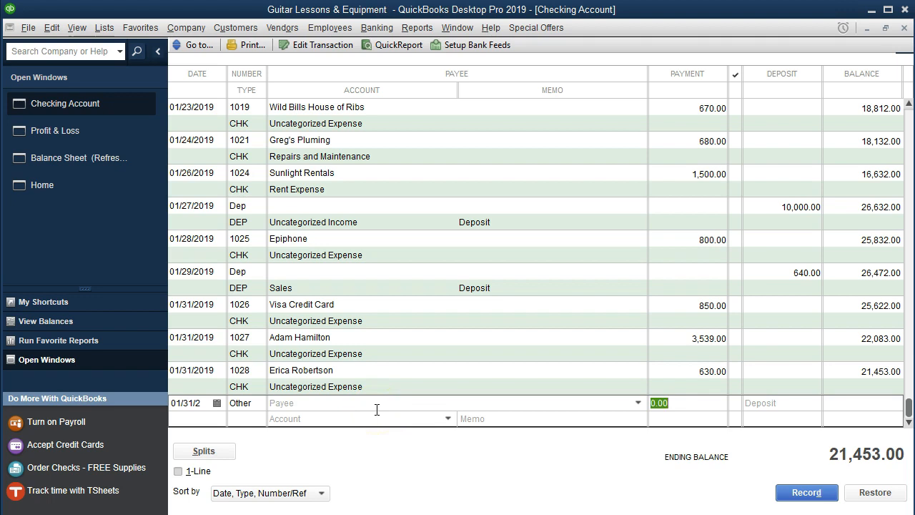
pyautogui.write('300')
pyautogui.press('Tab')
pyautogui.press('Tab')
# Assign the 300 payment to Uncategorized Expense with the memo Withdrawal and record it.
pyautogui.click(368, 424)
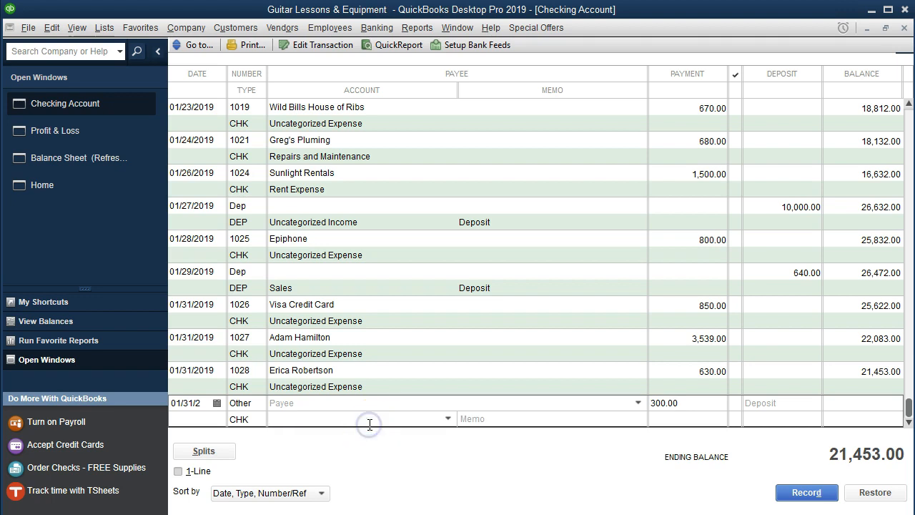
pyautogui.write('Uncategorized Expense')
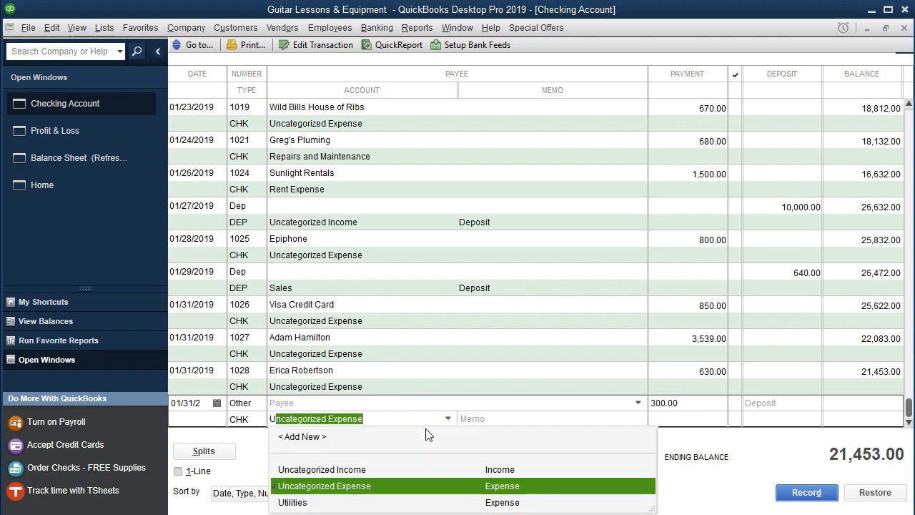
pyautogui.press('Tab')
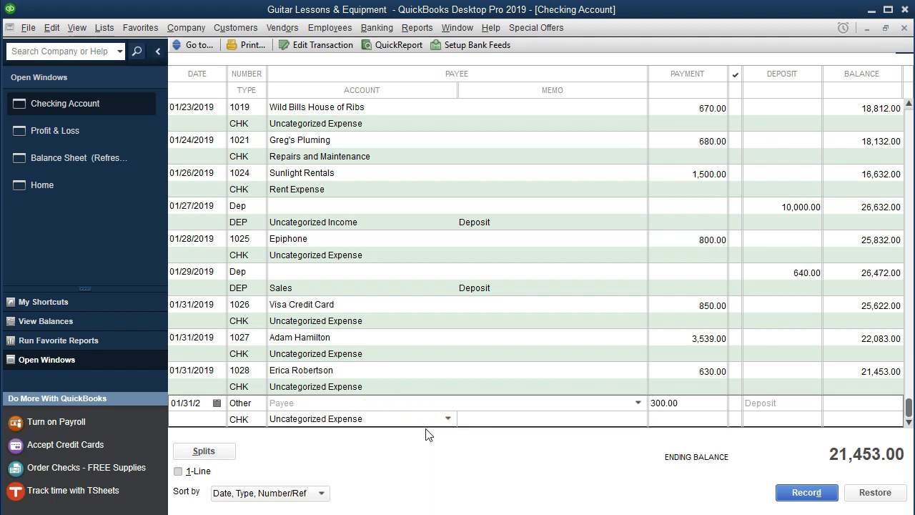
pyautogui.write('Withdrawa')
pyautogui.press('Return')
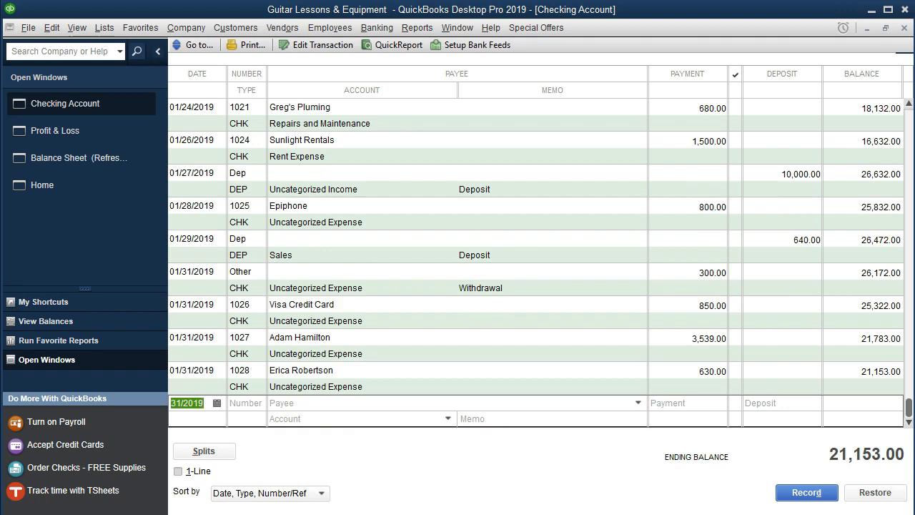
# Switch to the bank statement in Acrobat Reader and highlight the Withdrawal row, including its amount.
pyautogui.hotkey('alt', 'Tab')
pyautogui.moveTo(367, 380); pyautogui.dragTo(705, 381)
pyautogui.rightClick(705, 381)
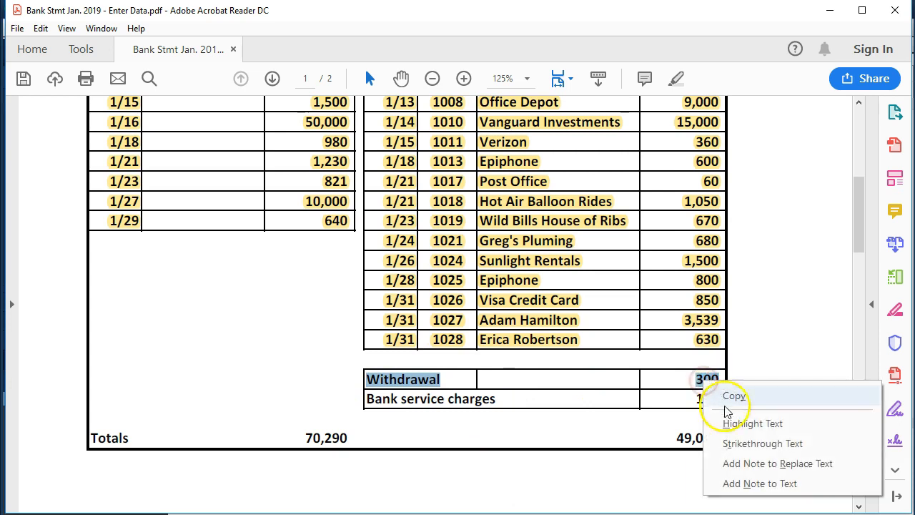
pyautogui.click(726, 405)
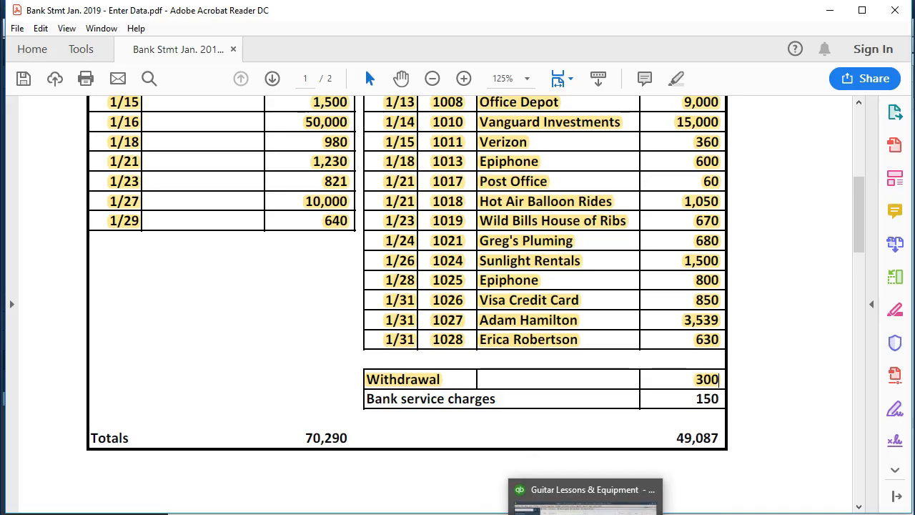
# Return to QuickBooks and start a 01/31/2019 register entry with the number Other and the payee Wells Fargo Bank.
pyautogui.click(585, 501)
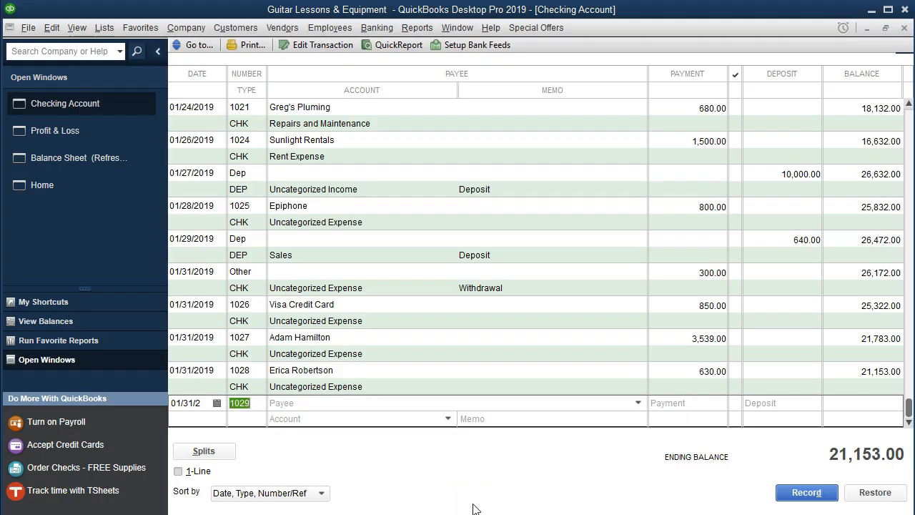
pyautogui.write('Other')
pyautogui.press('Tab')
pyautogui.write('Wil')
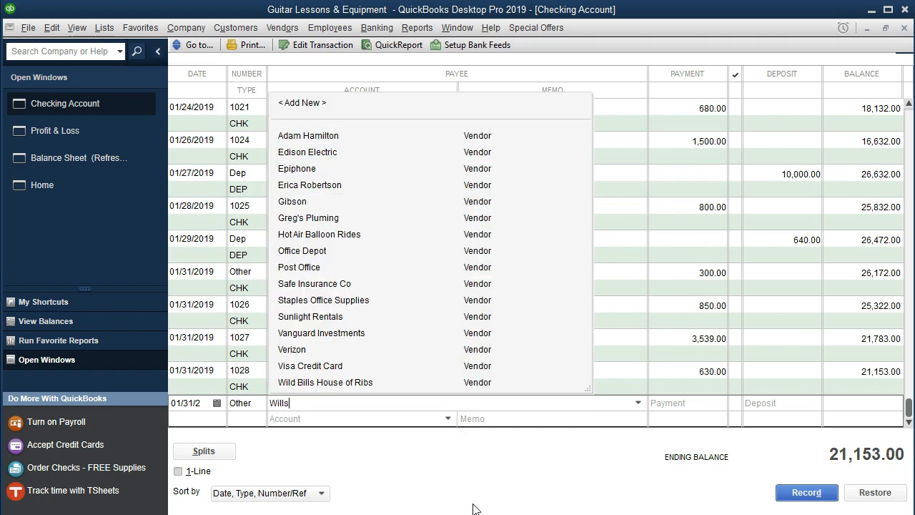
pyautogui.press('BackSpace')
pyautogui.press('BackSpace')
pyautogui.press('BackSpace')
pyautogui.write('ells Fargo Bank')
pyautogui.press('Tab')
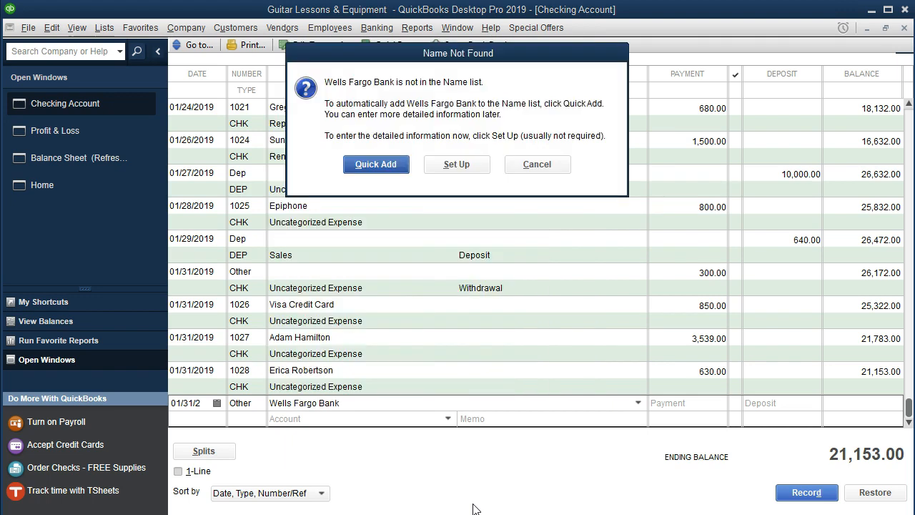
# Quickly add Wells Fargo Bank to the name list with the name type Other.
pyautogui.press('Return')
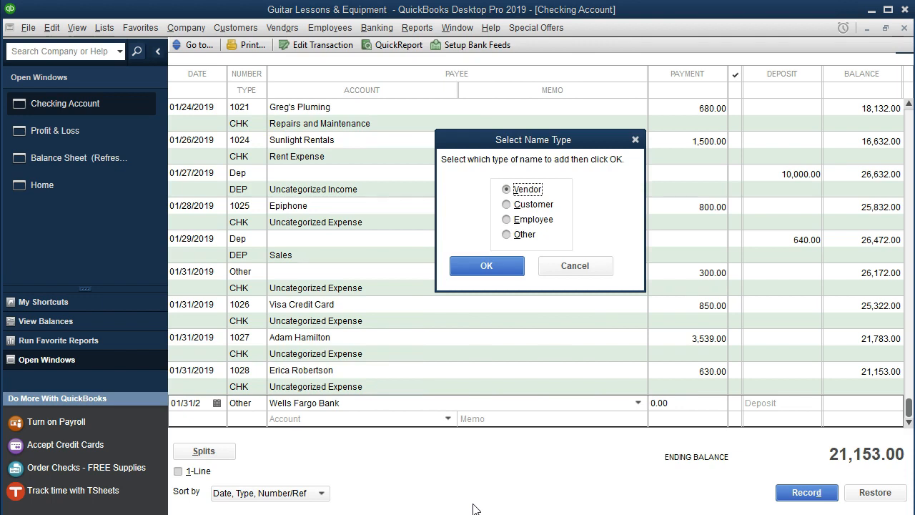
pyautogui.click(508, 235)
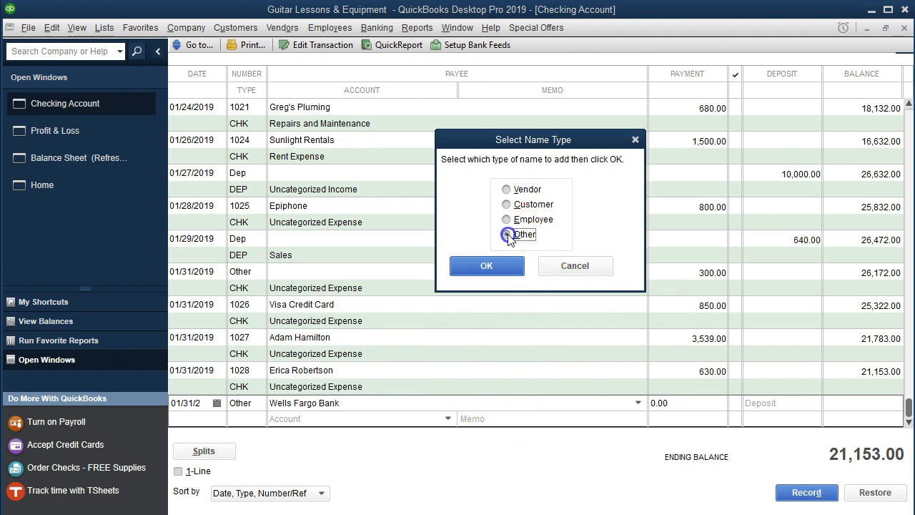
pyautogui.click(504, 268)
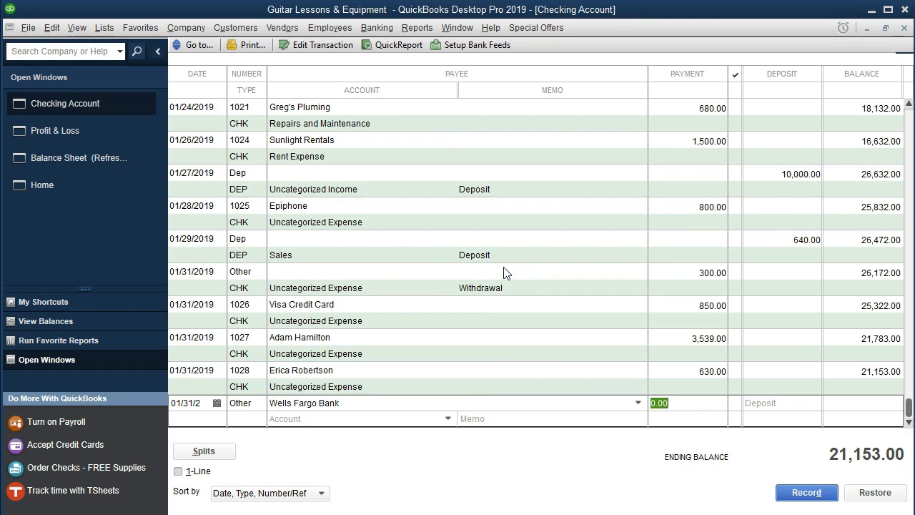
# Set the Wells Fargo Bank payment to 150, assign it to Bank Service Charges and record it.
pyautogui.write('150')
pyautogui.press('Tab')
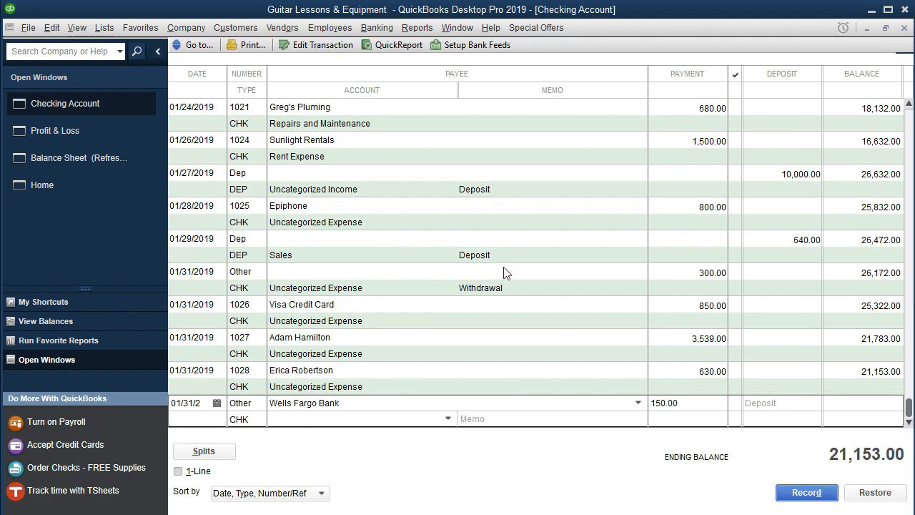
pyautogui.click(448, 419)
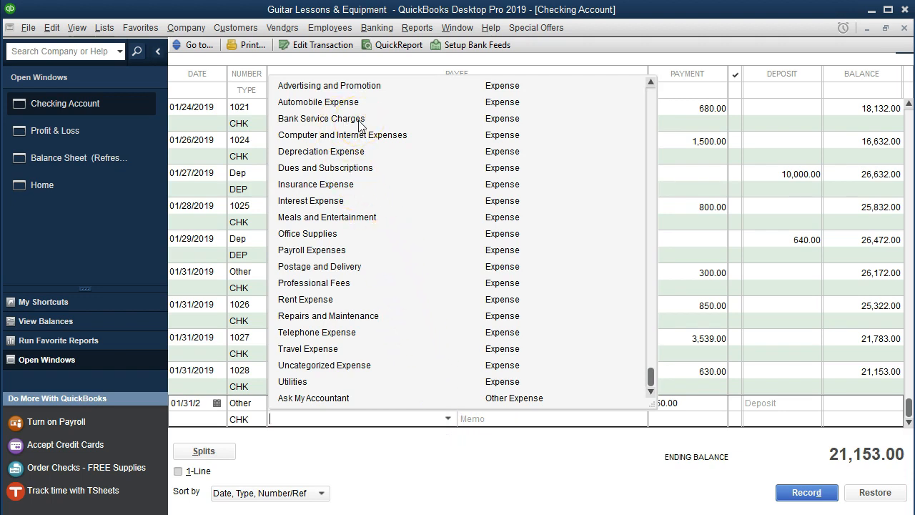
pyautogui.click(360, 122)
pyautogui.press('Tab')
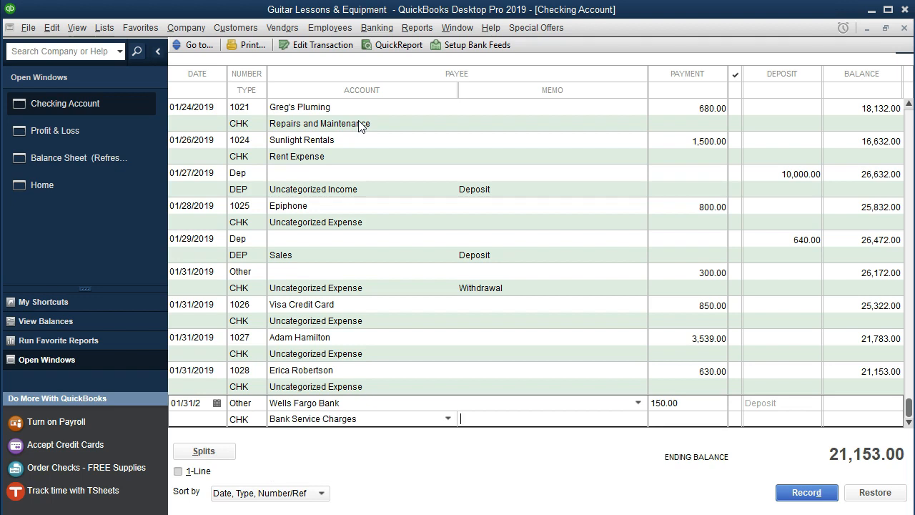
pyautogui.press('Return')
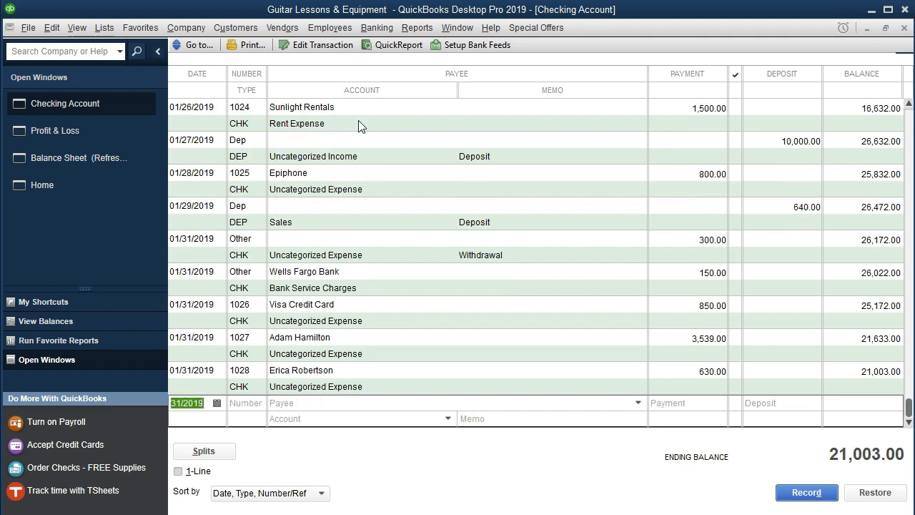